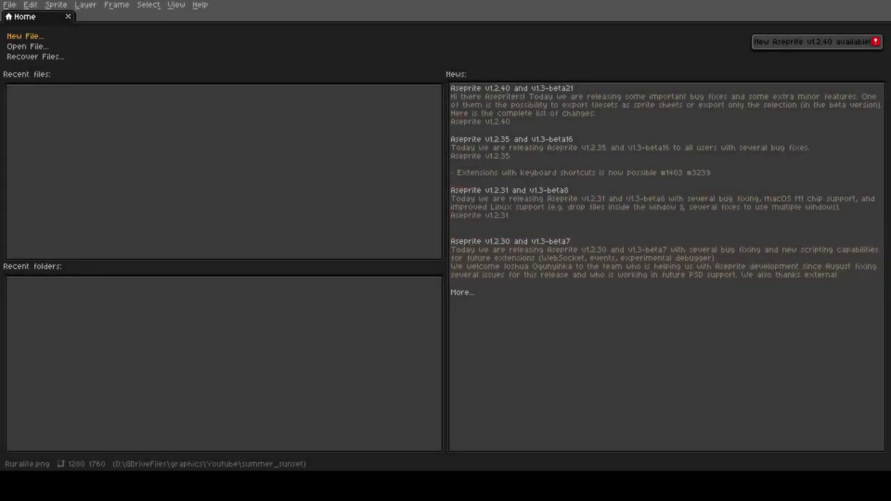
# Step: Create a new 160×220 sprite
pyautogui.click(27, 36)
pyautogui.write('160')
pyautogui.press('Tab')
pyautogui.write('220')
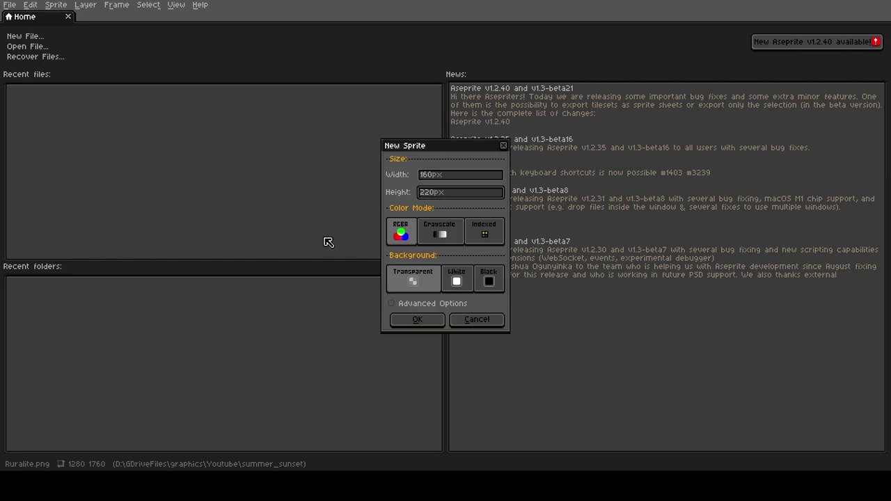
pyautogui.click(415, 320)
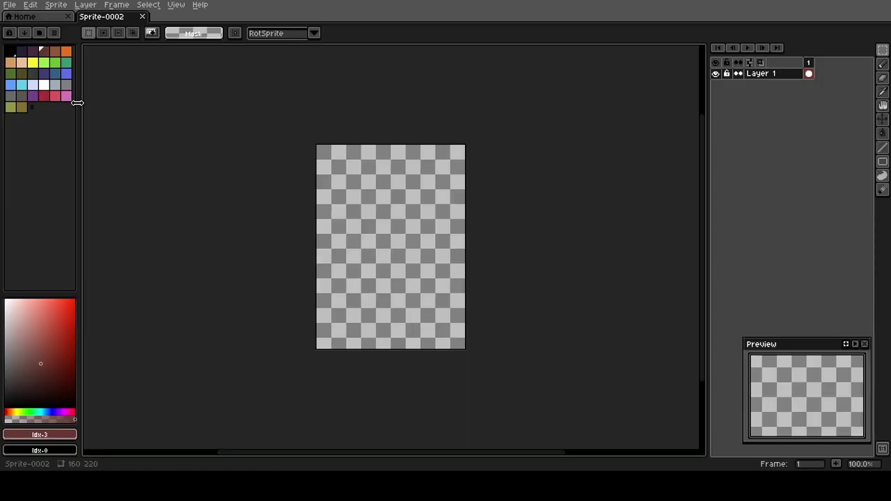
# Step: Load the SummerSunset_Palette.png palette and delete its transparent first swatch
pyautogui.click(54, 33)
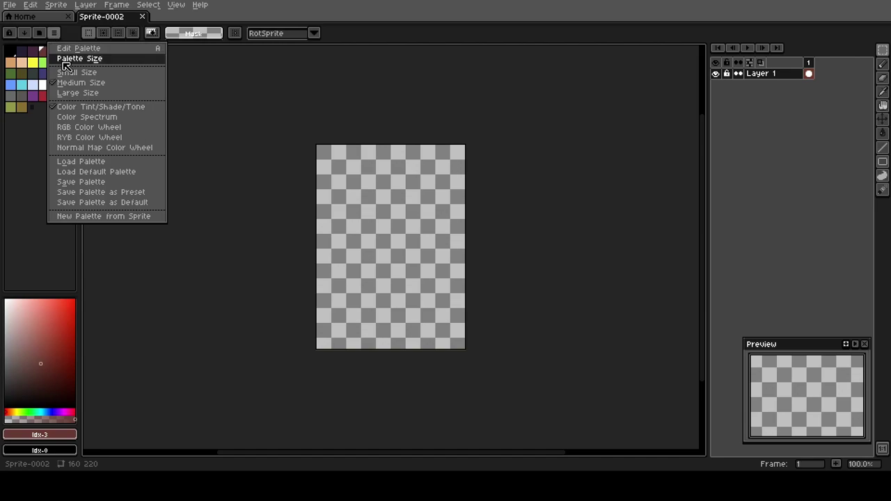
pyautogui.click(87, 163)
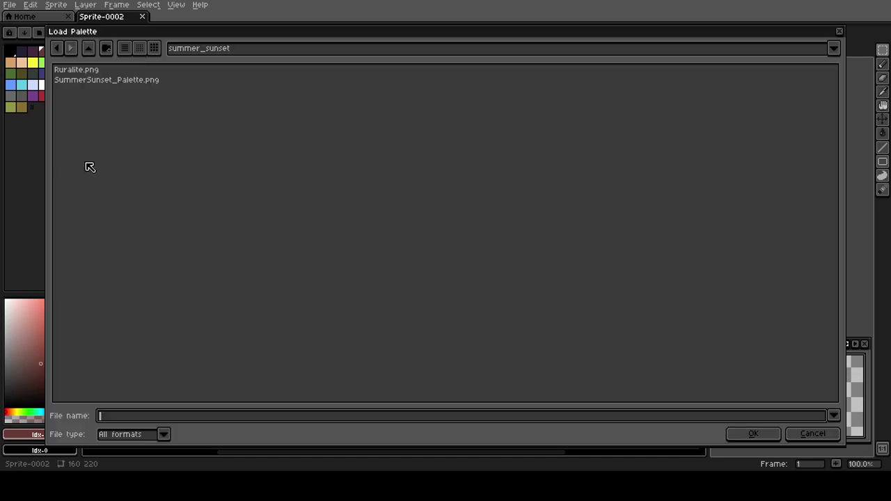
pyautogui.click(85, 80)
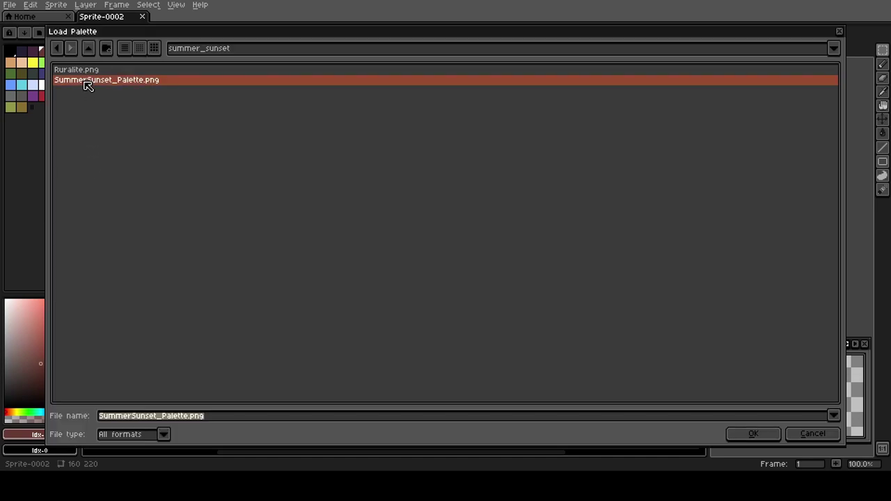
pyautogui.click(753, 433)
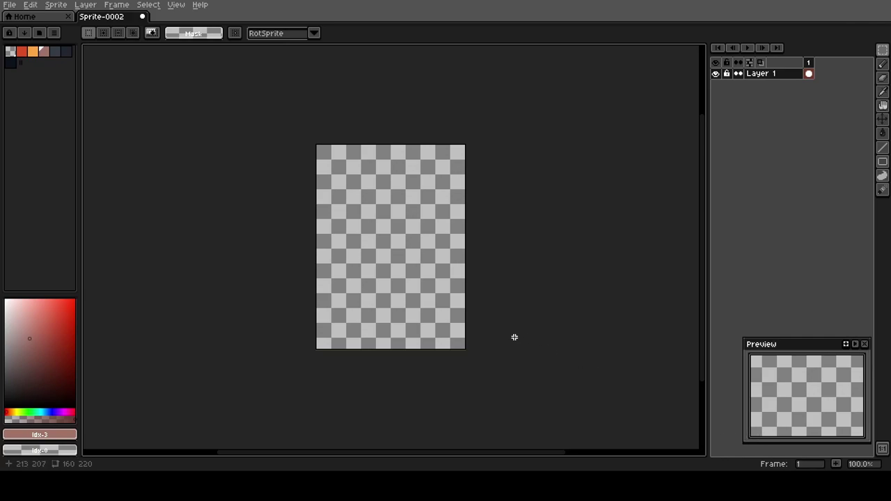
pyautogui.click(10, 51)
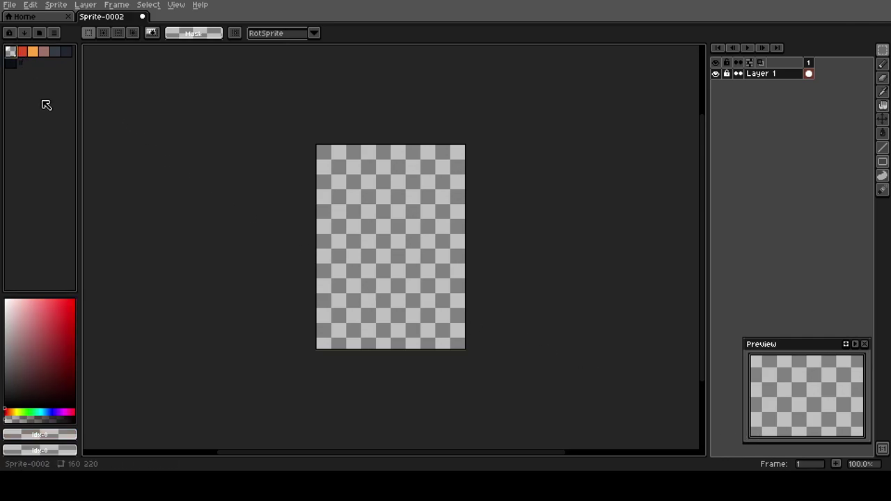
pyautogui.press('Delete')
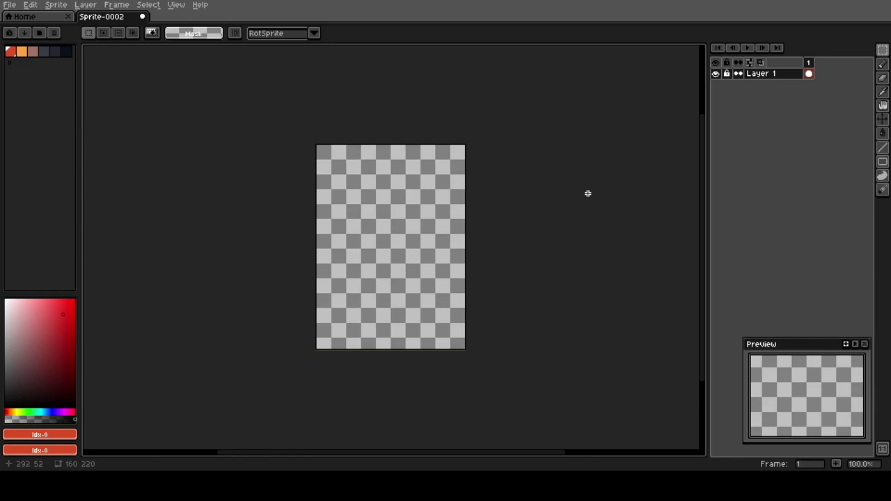
# Step: Rename the layer to 'sky' and make the orange swatch the secondary colour
pyautogui.hotkey('shift', 'p')
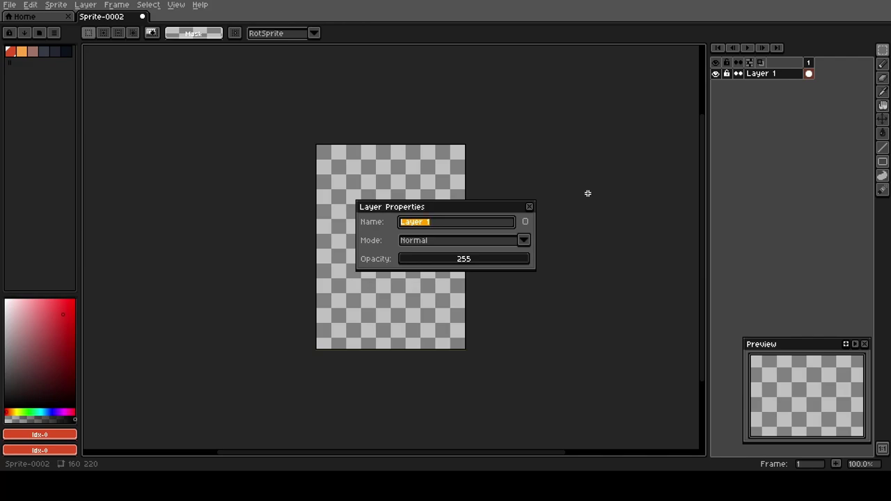
pyautogui.write('sky')
pyautogui.press('Return')
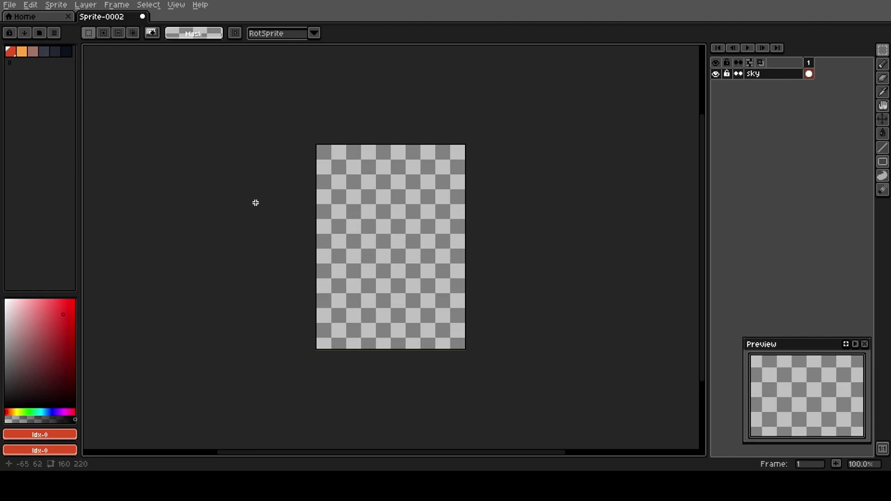
pyautogui.rightClick(23, 52)
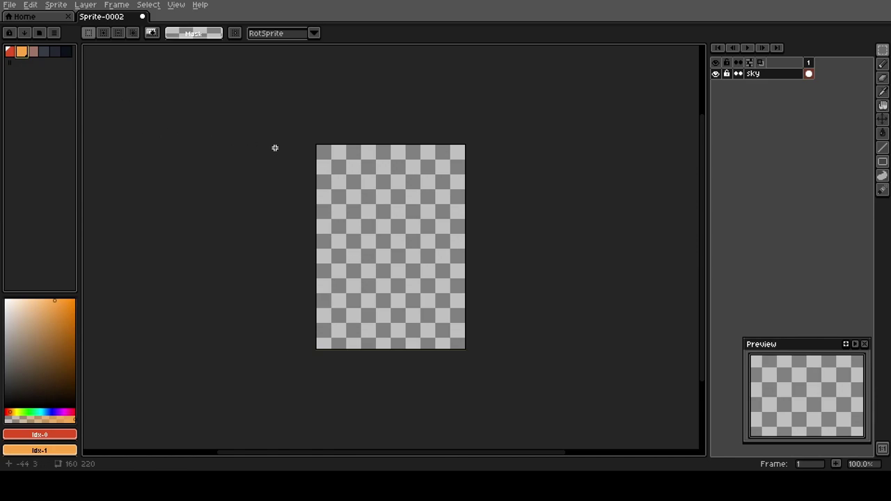
# Step: Drag a red-to-orange gradient up the sky using Bayer Matrix 8x8 dithering
pyautogui.hotkey('shift', 'g')
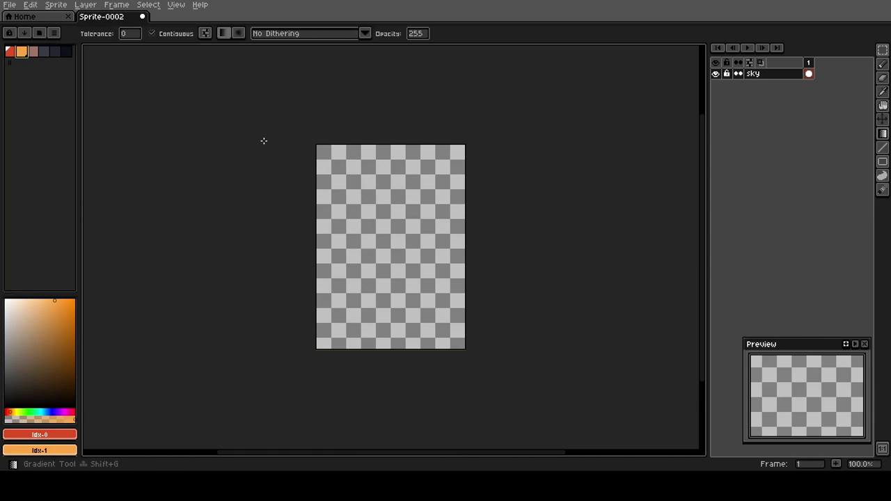
pyautogui.click(365, 33)
pyautogui.scroll(-3, 317, 112)
pyautogui.click(297, 136)
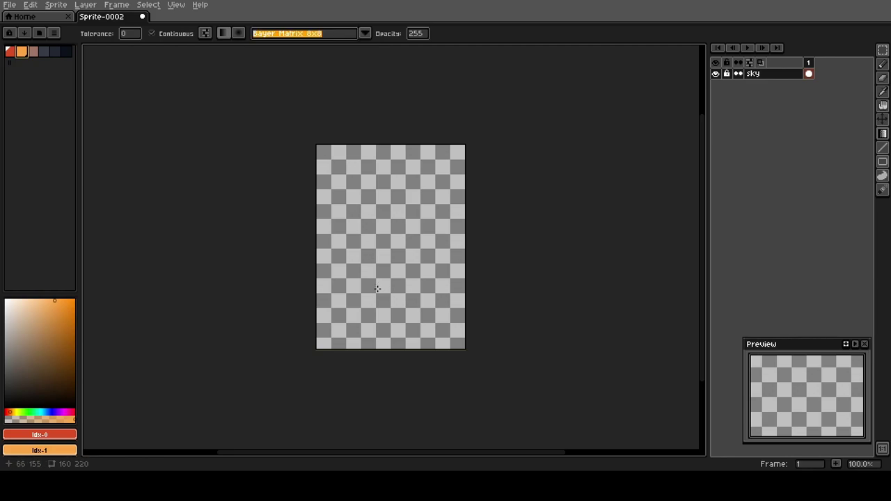
pyautogui.moveTo(377, 289); pyautogui.dragTo(384, 267)
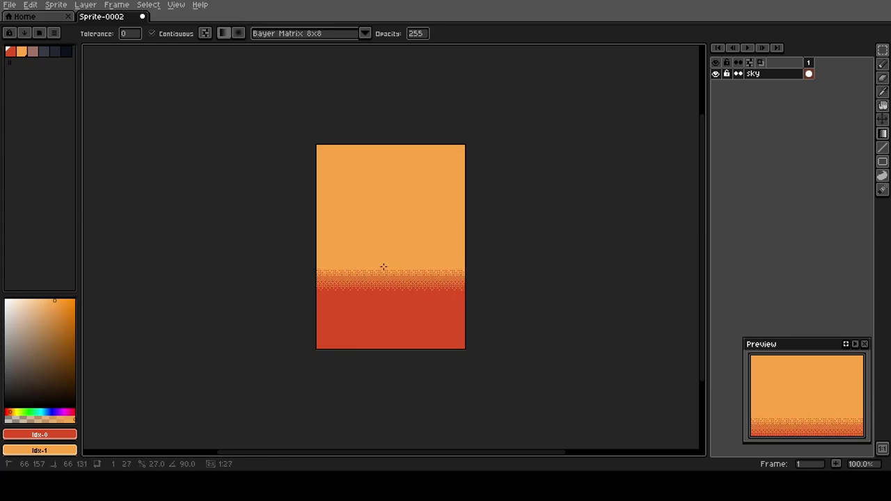
pyautogui.moveTo(384, 267); pyautogui.dragTo(382, 265)
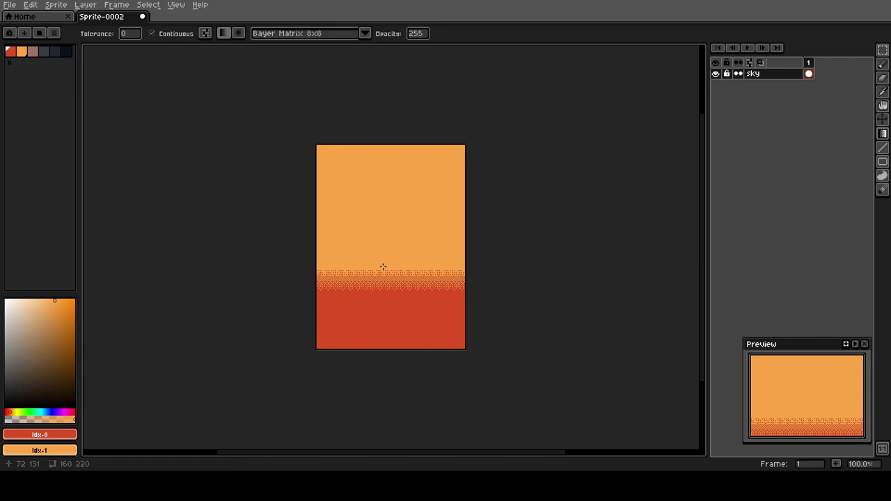
# Step: Add an orange-to-mauve dithered gradient band above the orange, redoing its placement once
pyautogui.click(23, 52)
pyautogui.rightClick(34, 53)
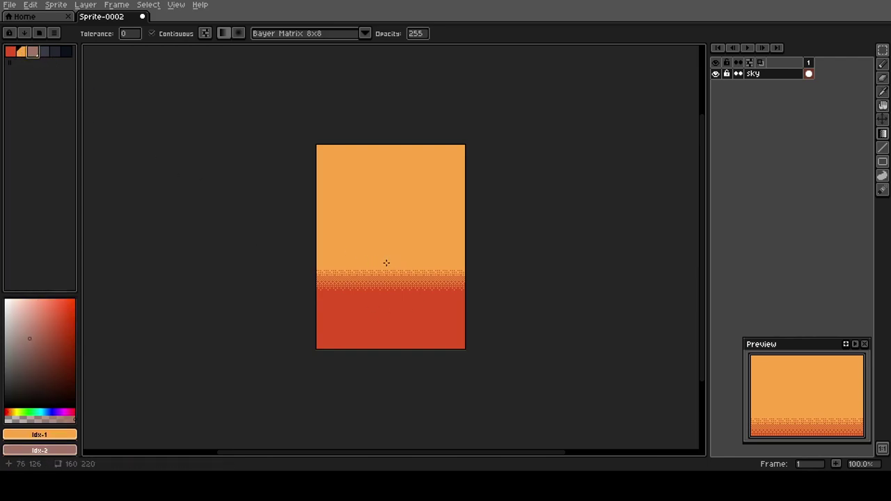
pyautogui.moveTo(386, 266); pyautogui.dragTo(386, 250)
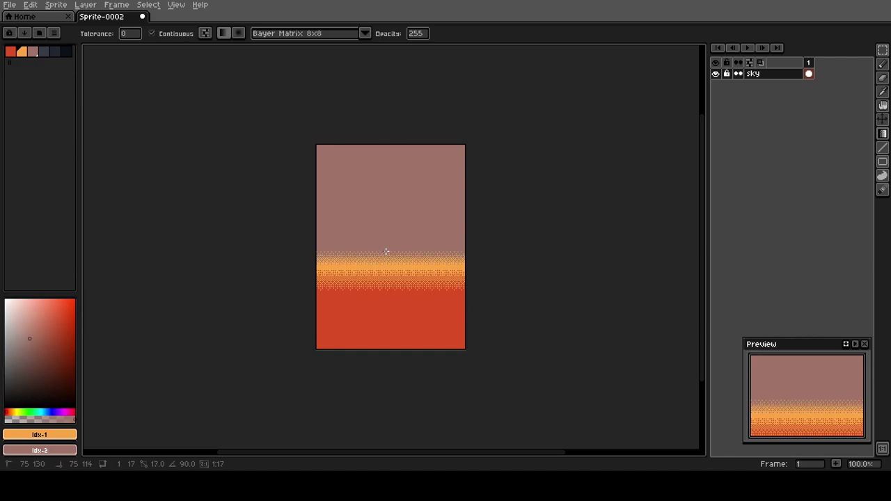
pyautogui.moveTo(387, 252); pyautogui.dragTo(387, 262)
pyautogui.press('m')
pyautogui.hotkey('ctrl', 'z')
pyautogui.scroll(2, 383, 273)
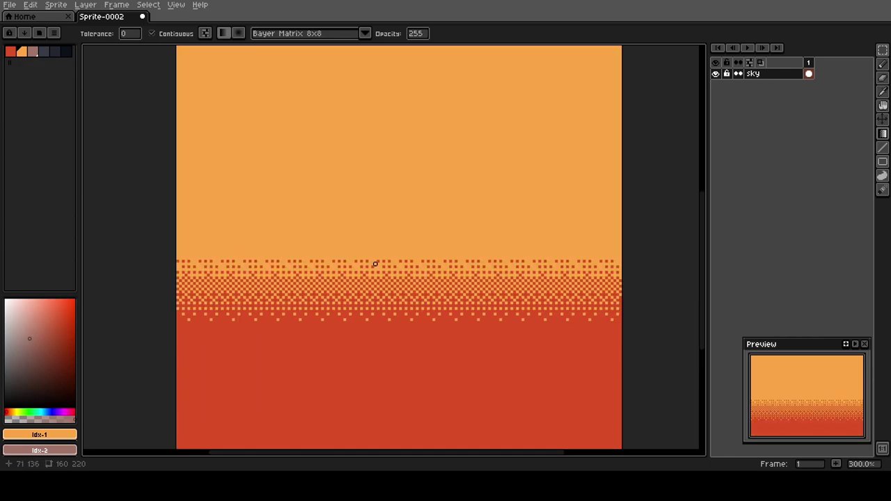
pyautogui.moveTo(371, 262); pyautogui.dragTo(378, 220)
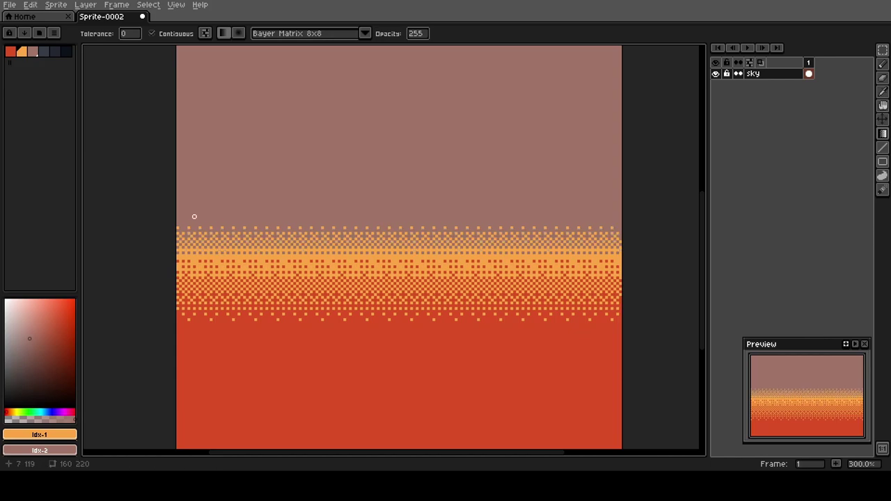
pyautogui.press('space')
pyautogui.moveTo(325, 141); pyautogui.dragTo(315, 277)
# Step: Add mauve-to-slate and slate-to-navy dithered bands higher in the sky
pyautogui.click(33, 51)
pyautogui.rightClick(50, 54)
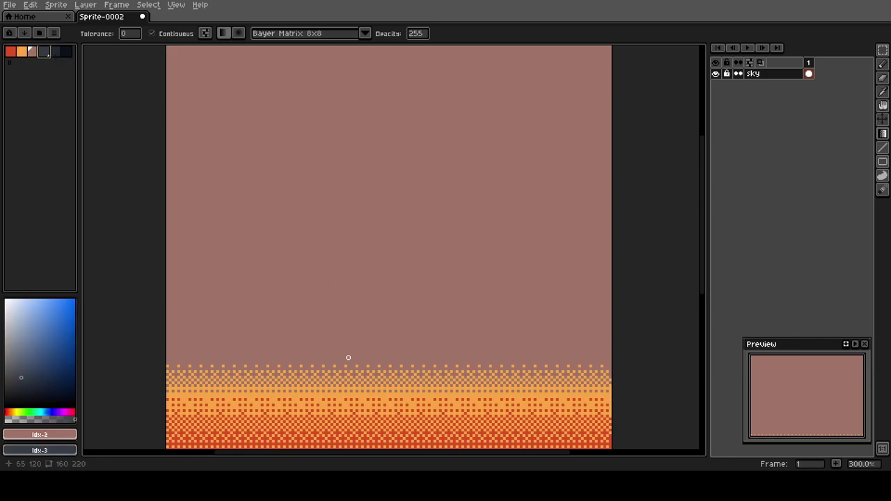
pyautogui.moveTo(342, 340); pyautogui.dragTo(340, 275)
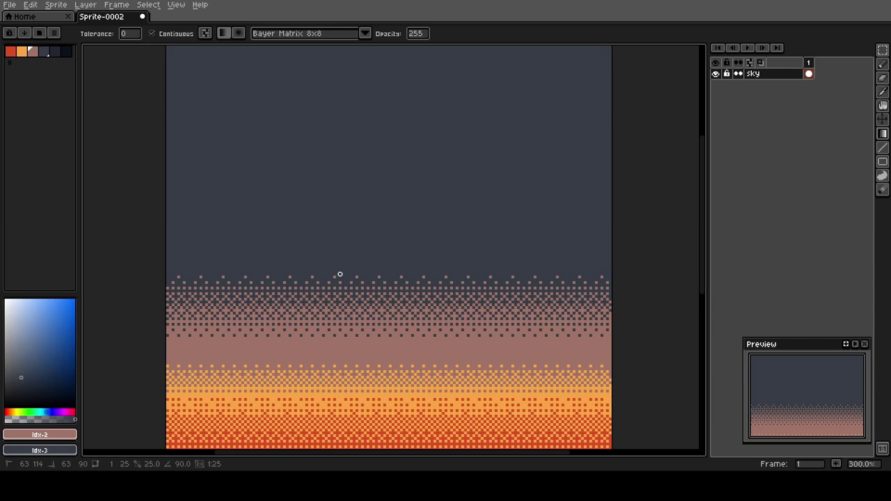
pyautogui.click(46, 53)
pyautogui.rightClick(56, 52)
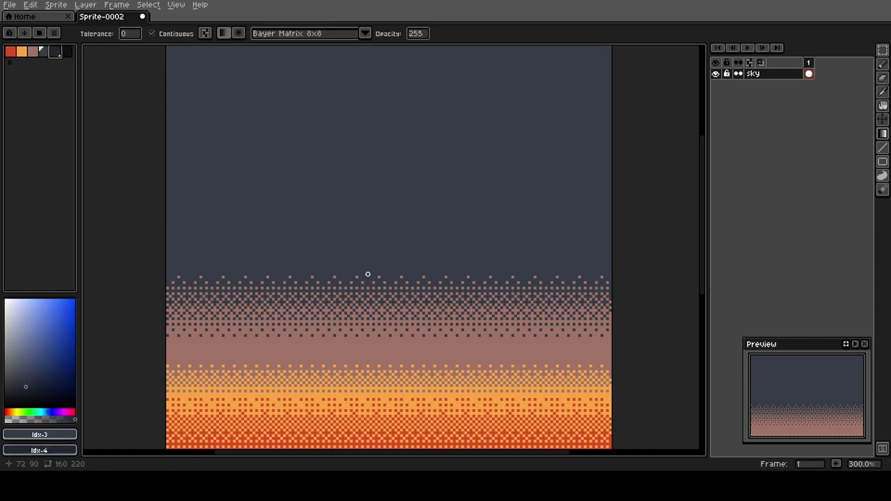
pyautogui.moveTo(368, 274); pyautogui.dragTo(374, 188)
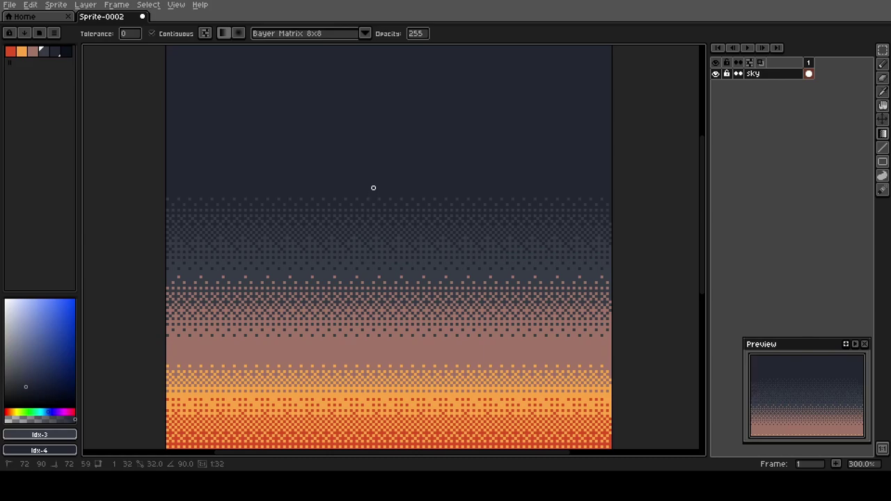
# Step: Darken the top of the sky with a navy-to-darkest-navy gradient and recentre the sprite
pyautogui.click(55, 52)
pyautogui.rightClick(67, 54)
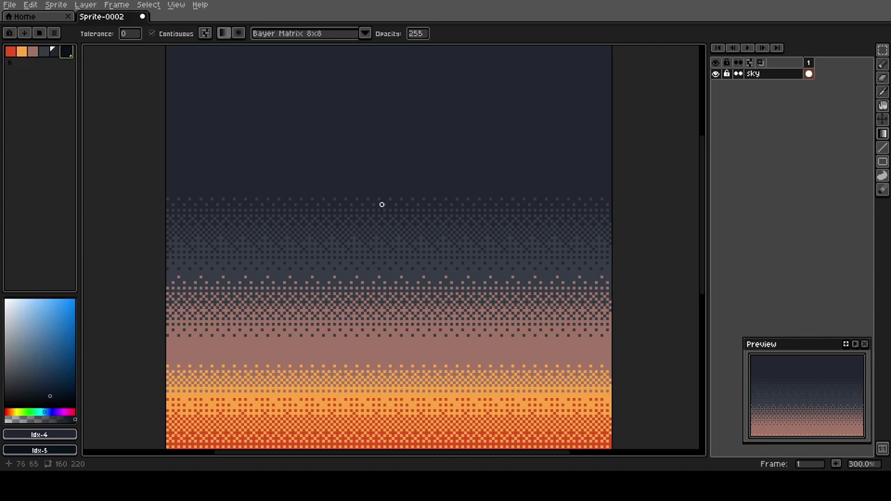
pyautogui.moveTo(382, 170); pyautogui.dragTo(376, 132)
pyautogui.scroll(-1, 369, 150)
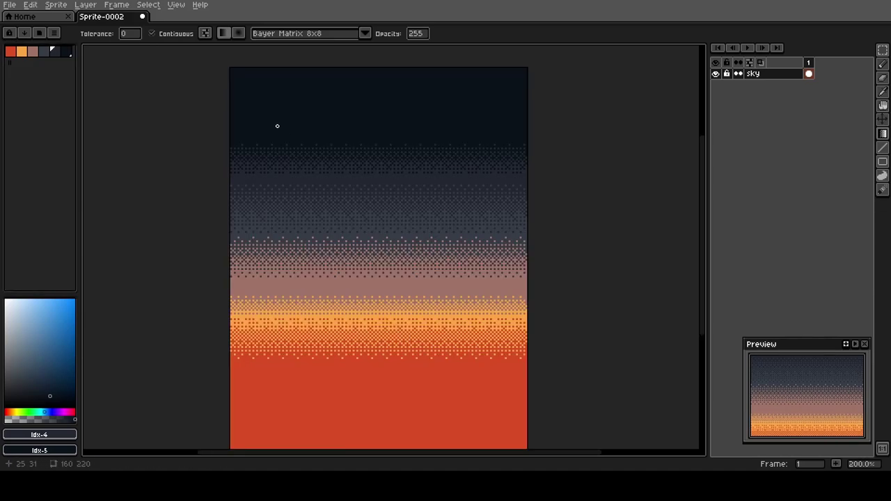
pyautogui.press('space')
pyautogui.moveTo(374, 225); pyautogui.dragTo(342, 210)
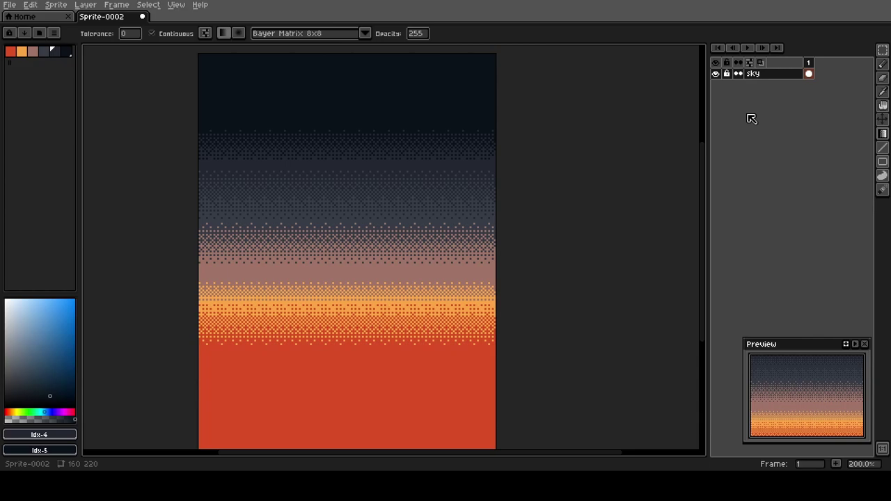
# Step: Add a new layer above sky and name it 'shihouet'
pyautogui.hotkey('shift', 'n')
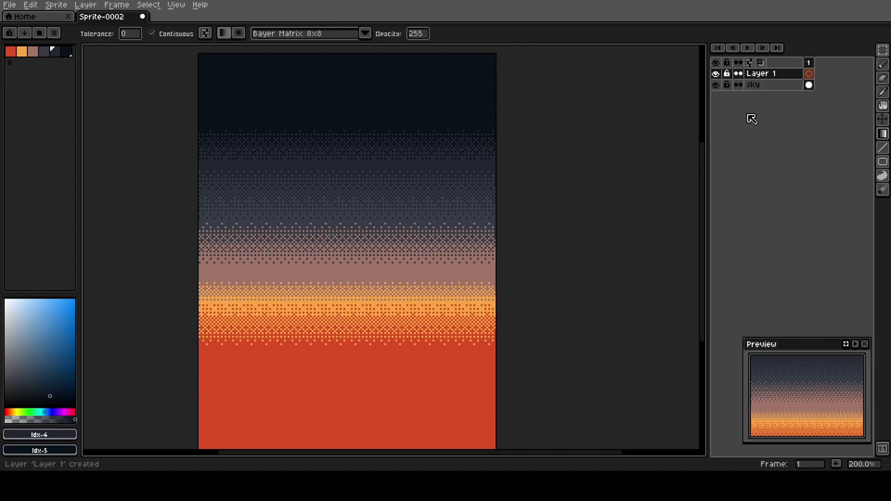
pyautogui.hotkey('shift', 'p')
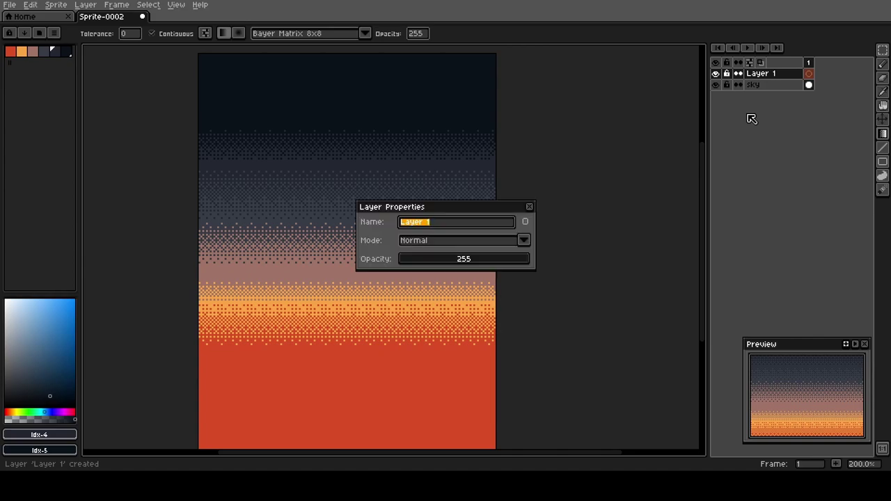
pyautogui.write('shi')
pyautogui.write('houette')
pyautogui.press('Return')
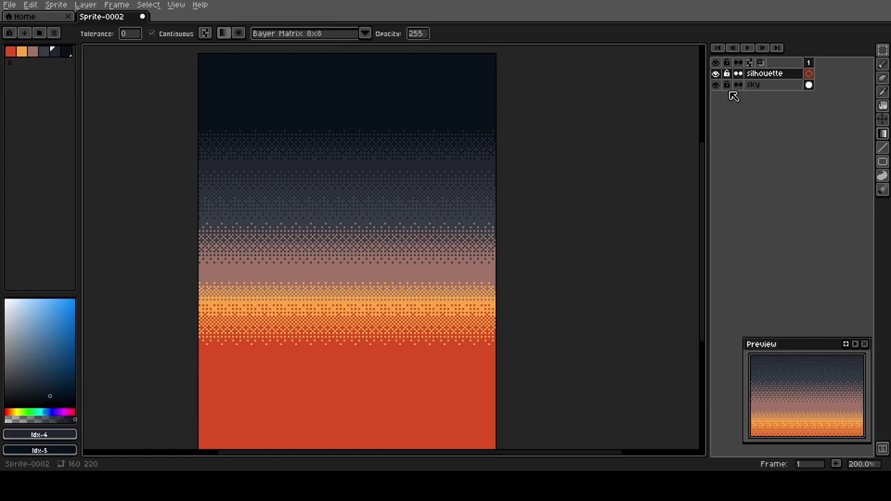
pyautogui.press('h')
pyautogui.moveTo(406, 344)
pyautogui.mouseDown()
pyautogui.moveTo(392, 315)
pyautogui.moveTo(422, 325)
pyautogui.moveTo(435, 314)
pyautogui.mouseUp()
# Step: Draw a straight 1px darkest-navy horizon line and fill the ground below it
pyautogui.press('g')
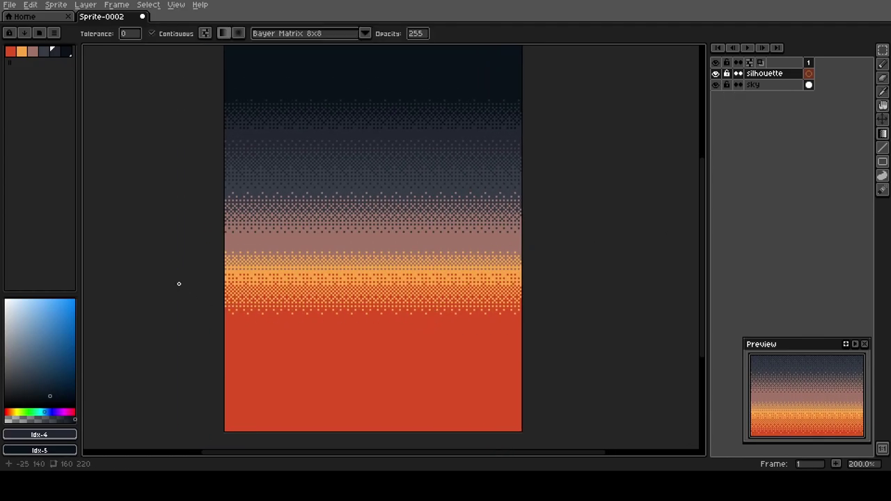
pyautogui.click(65, 52)
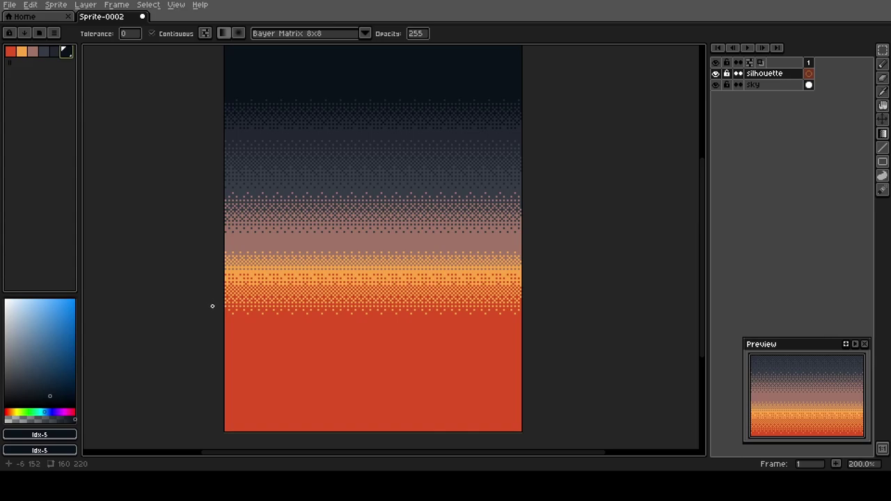
pyautogui.press('b')
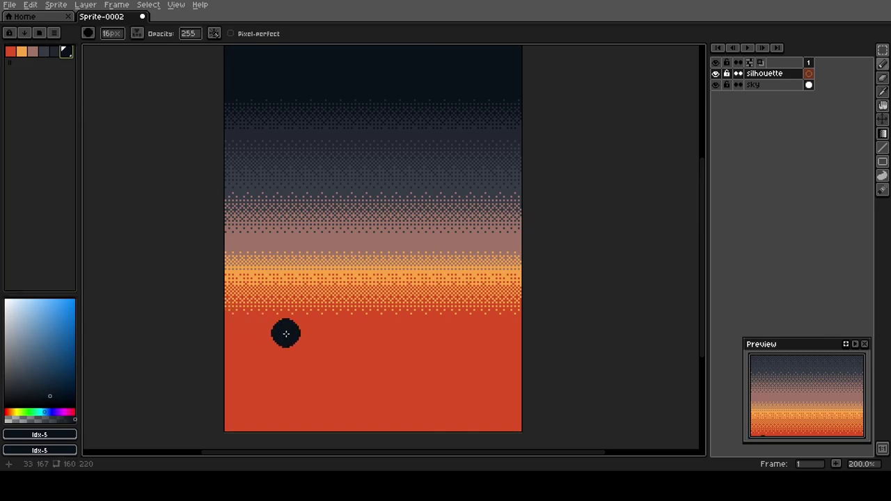
pyautogui.press('-')
pyautogui.press('-')
pyautogui.press('-')
pyautogui.press('-')
pyautogui.press('-')
pyautogui.press('-')
pyautogui.press('-')
pyautogui.press('-')
pyautogui.press('-')
pyautogui.press('-')
pyautogui.press('-')
pyautogui.press('-')
pyautogui.press('-')
pyautogui.press('-')
pyautogui.press('-')
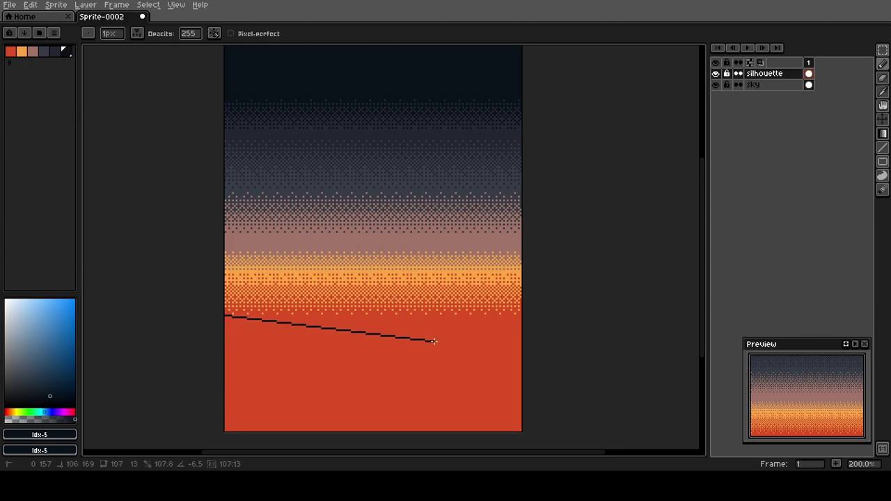
pyautogui.keyDown('shift'); pyautogui.click(534, 314); pyautogui.keyUp('shift')
pyautogui.keyDown('shift'); pyautogui.click(534, 315); pyautogui.keyUp('shift')
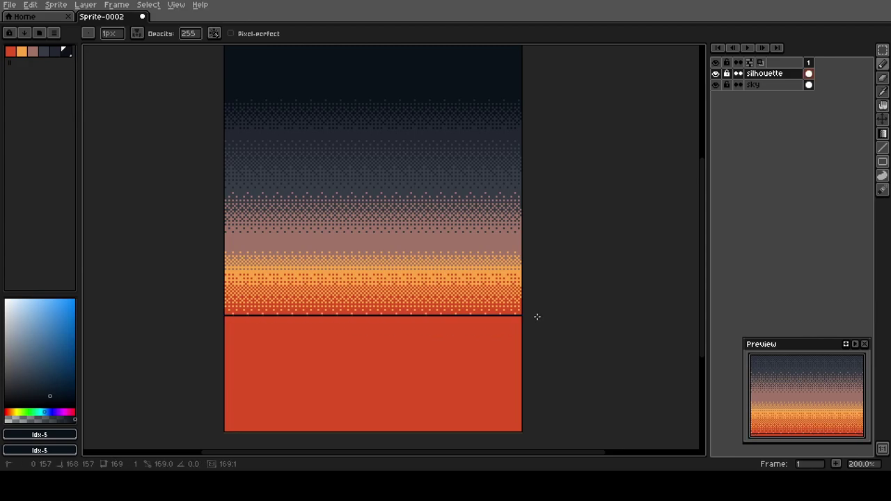
pyautogui.press('g')
pyautogui.click(314, 367)
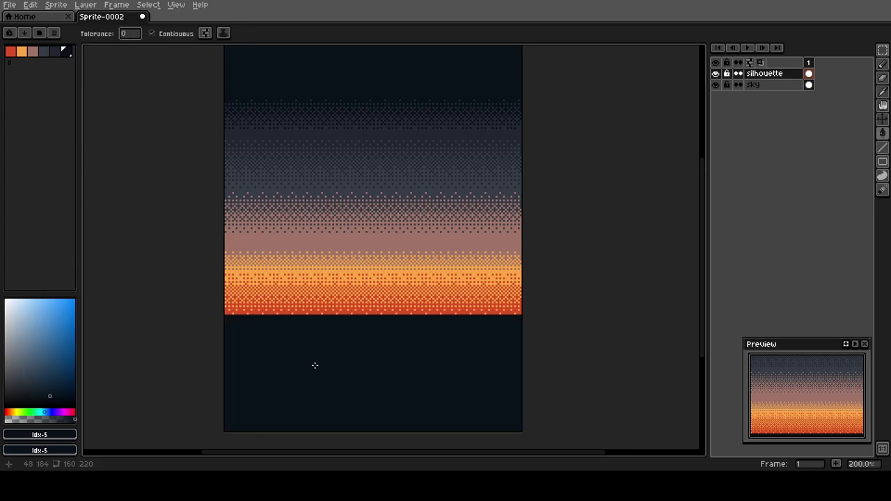
pyautogui.press('h')
pyautogui.moveTo(419, 255); pyautogui.dragTo(403, 273)
# Step: Pencil a tall dark pole with branch pixels along the left edge
pyautogui.press('g')
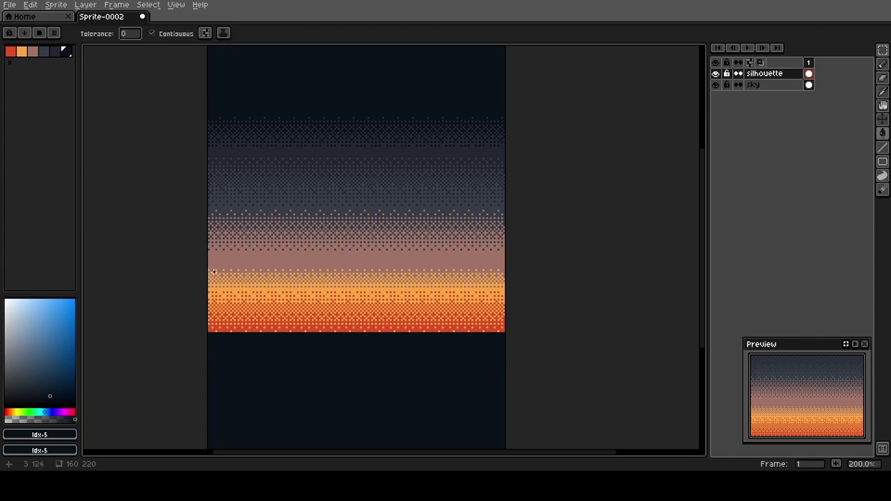
pyautogui.press('b')
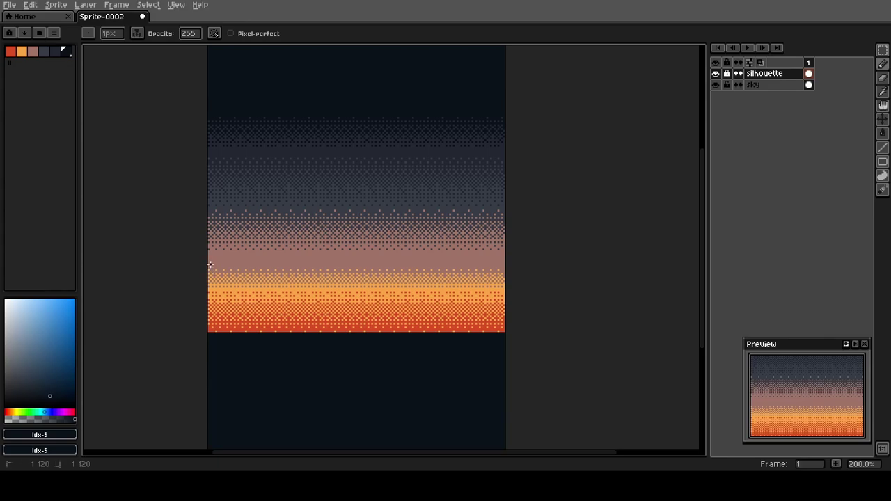
pyautogui.moveTo(209, 265); pyautogui.dragTo(210, 333)
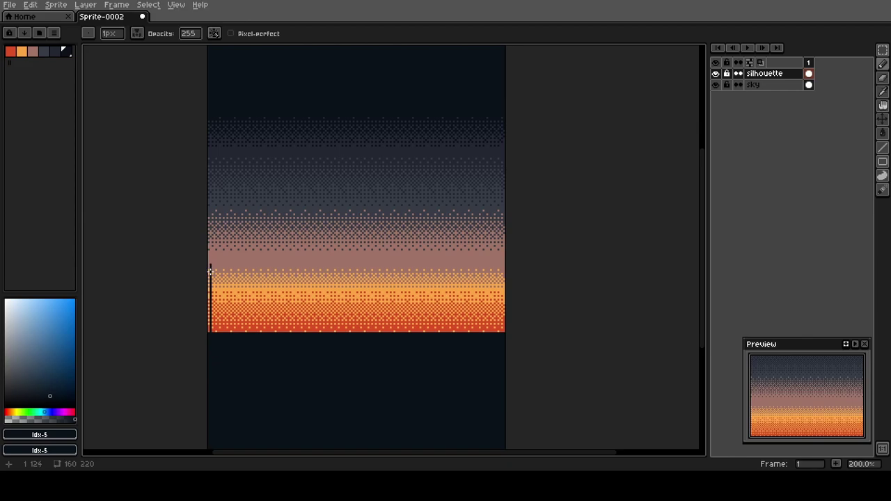
pyautogui.moveTo(209, 300); pyautogui.dragTo(209, 334)
pyautogui.moveTo(210, 284); pyautogui.dragTo(214, 334)
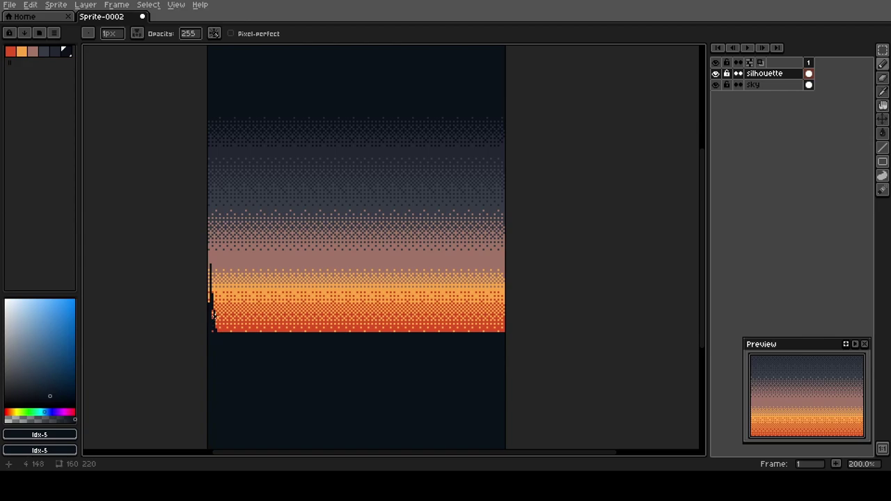
pyautogui.scroll(1, 214, 317)
pyautogui.press('g')
pyautogui.click(209, 313)
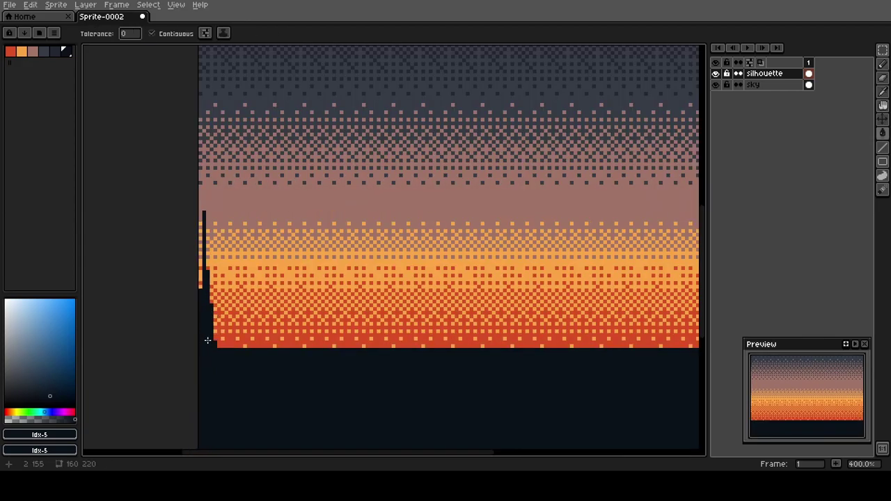
pyautogui.press('b')
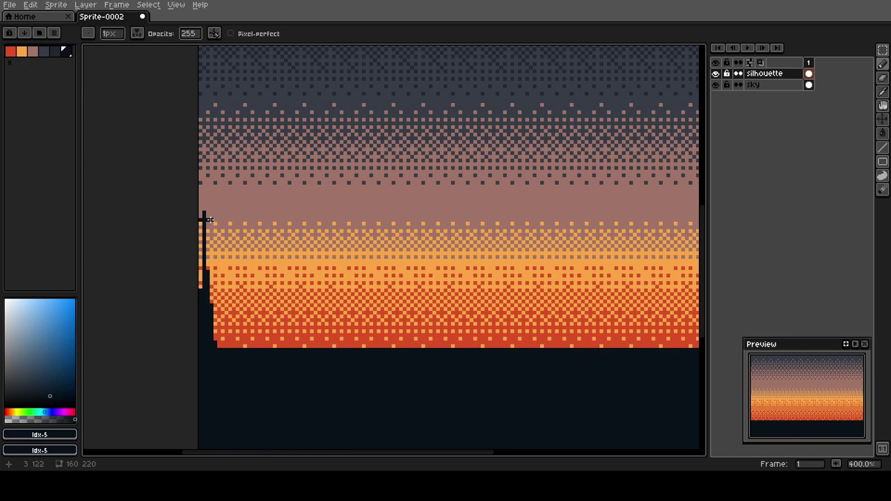
pyautogui.moveTo(208, 220)
pyautogui.mouseDown()
pyautogui.moveTo(212, 261)
pyautogui.moveTo(198, 268)
pyautogui.moveTo(211, 275)
pyautogui.moveTo(195, 275)
pyautogui.moveTo(217, 293)
pyautogui.moveTo(206, 292)
pyautogui.moveTo(217, 288)
pyautogui.moveTo(208, 299)
pyautogui.moveTo(228, 315)
pyautogui.moveTo(216, 315)
pyautogui.moveTo(218, 346)
pyautogui.mouseUp()
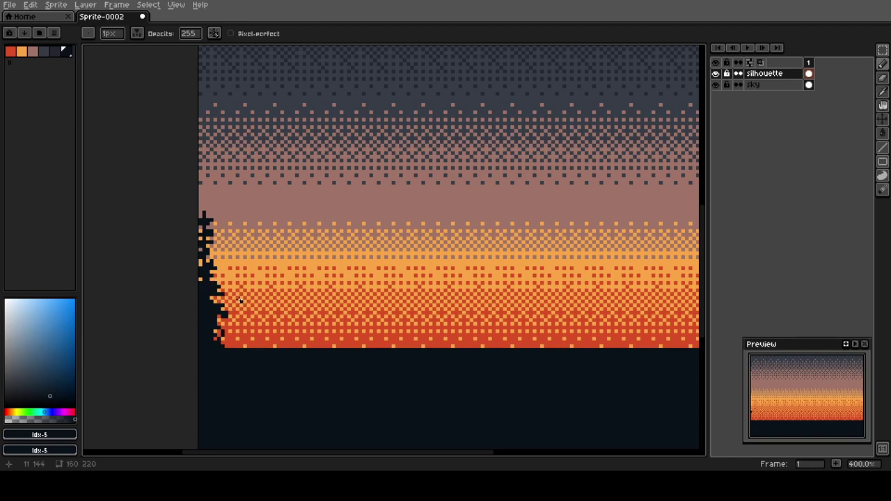
# Step: Touch up the left tree's jagged edge pixels
pyautogui.moveTo(777, 410)
pyautogui.mouseDown()
pyautogui.moveTo(794, 402)
pyautogui.moveTo(782, 404)
pyautogui.mouseUp()
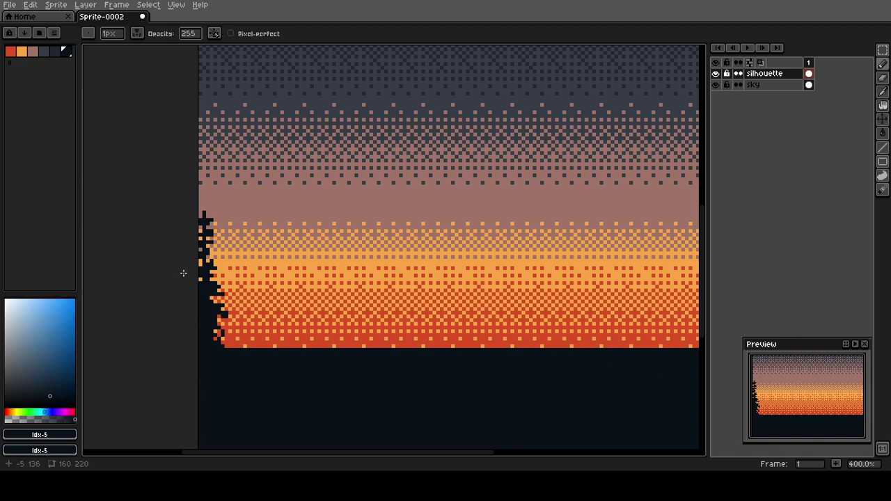
pyautogui.click(200, 259)
pyautogui.click(201, 252)
pyautogui.click(209, 254)
pyautogui.moveTo(259, 309); pyautogui.dragTo(213, 293)
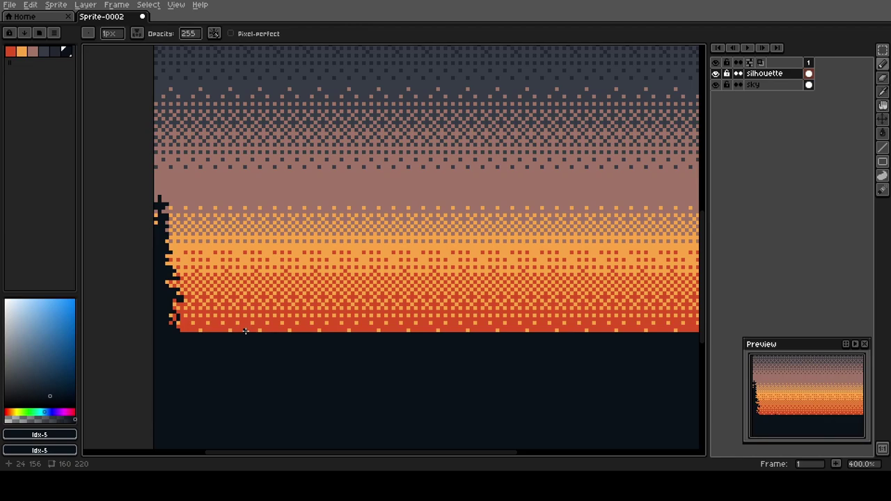
# Step: Start a small tree spike on the horizon and adjust it
pyautogui.moveTo(245, 331); pyautogui.dragTo(246, 325)
pyautogui.click(244, 316)
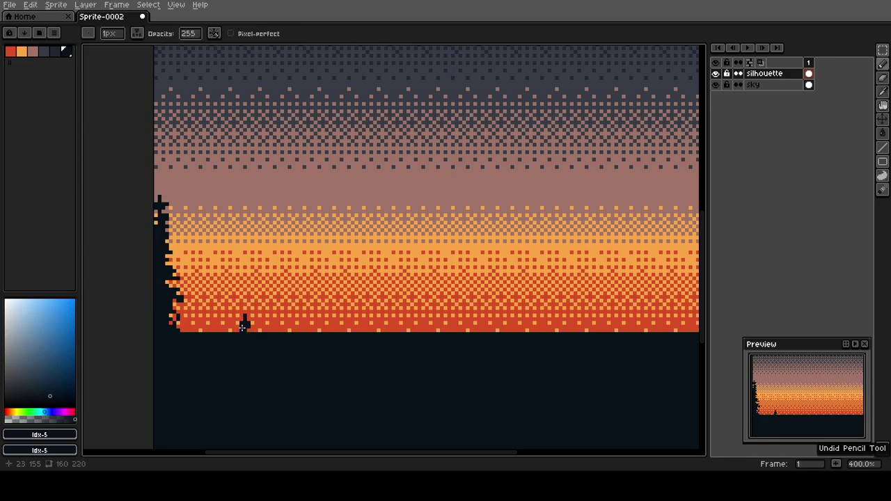
pyautogui.click(245, 330)
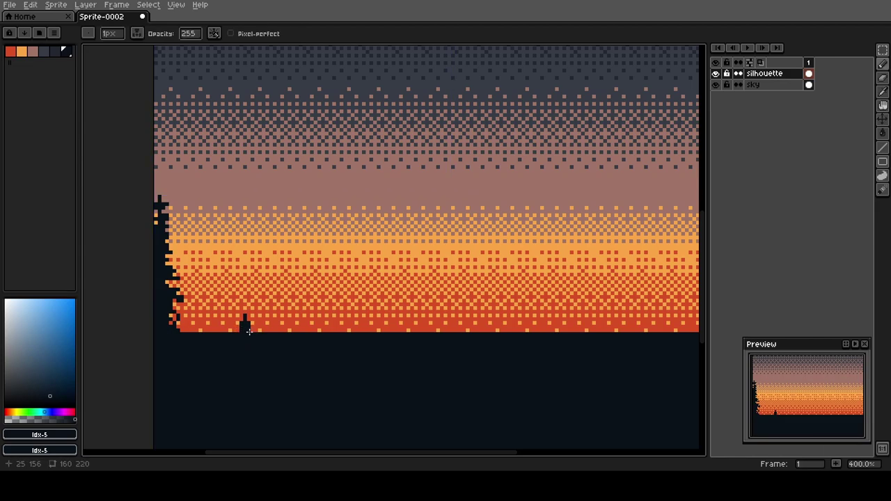
pyautogui.press('e')
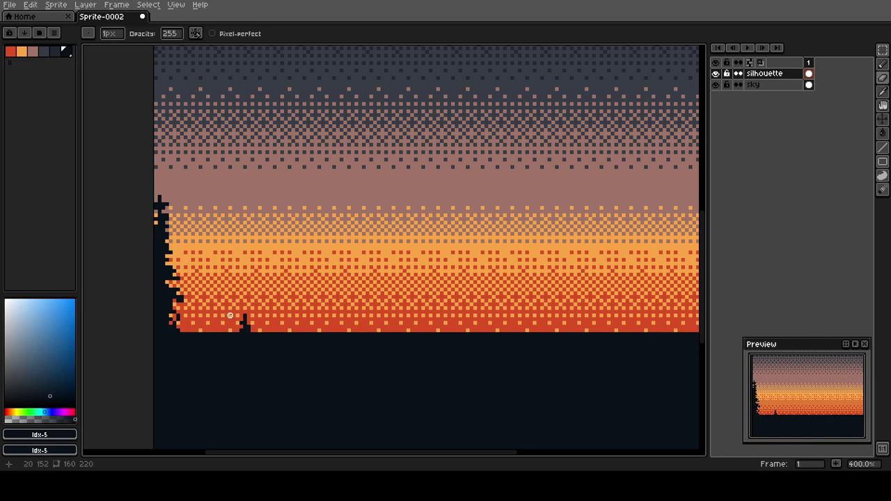
pyautogui.press('m')
pyautogui.moveTo(233, 310); pyautogui.dragTo(256, 333)
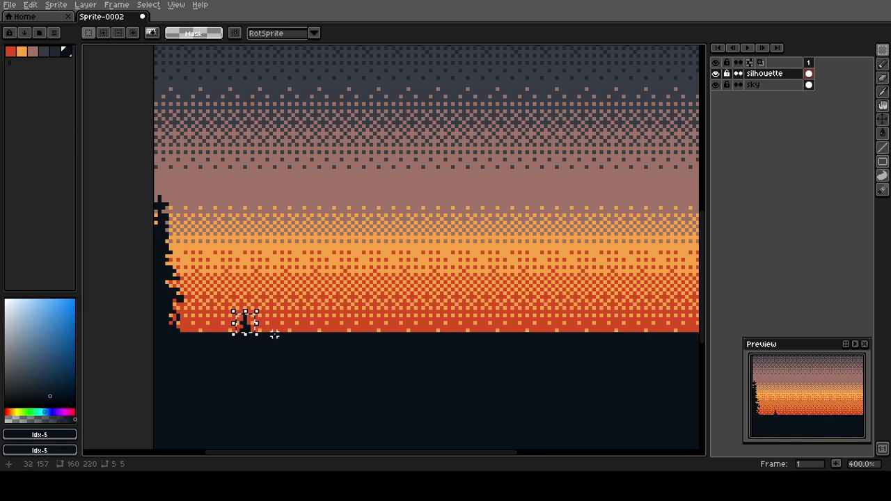
pyautogui.hotkey('ctrl', 'd')
pyautogui.press('b')
# Step: Add several more tree spikes and a slope along the left part of the horizon
pyautogui.moveTo(271, 332)
pyautogui.mouseDown()
pyautogui.moveTo(271, 318)
pyautogui.moveTo(227, 320)
pyautogui.mouseUp()
pyautogui.moveTo(290, 332); pyautogui.dragTo(290, 326)
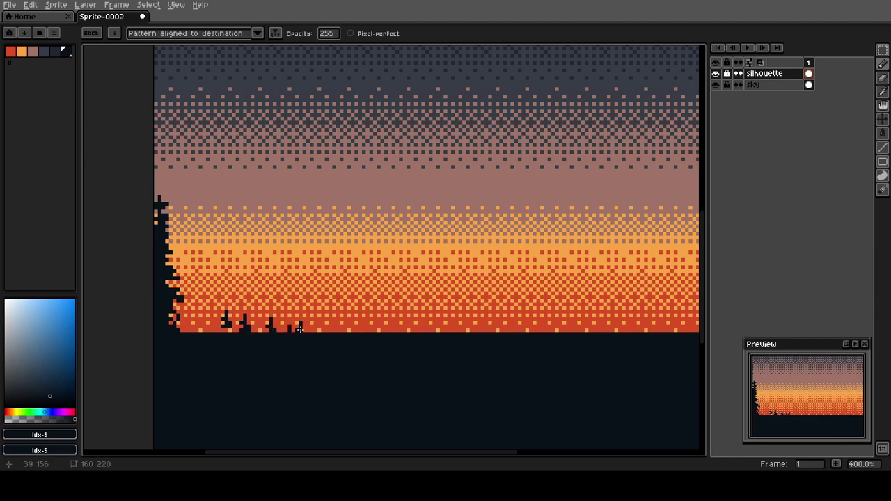
pyautogui.moveTo(300, 332); pyautogui.dragTo(300, 323)
pyautogui.press('b')
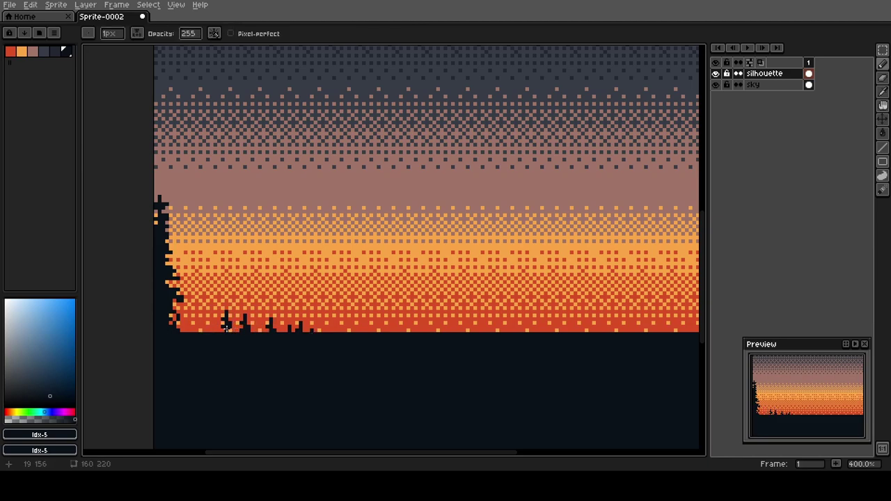
pyautogui.scroll(2, 226, 327)
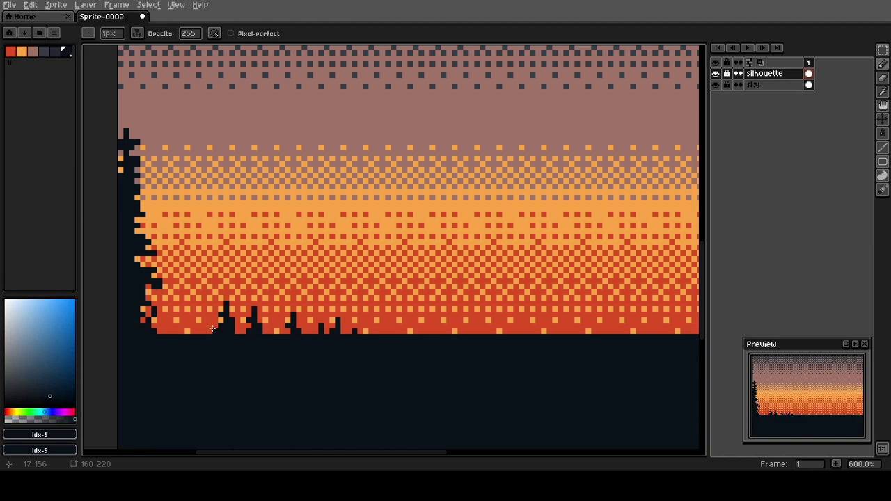
pyautogui.moveTo(237, 333); pyautogui.dragTo(264, 321)
pyautogui.scroll(-2, 310, 336)
pyautogui.press('h')
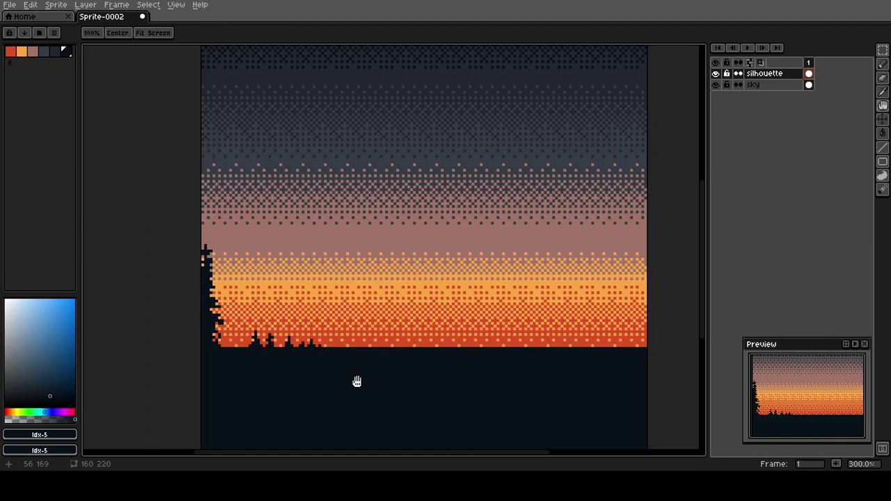
pyautogui.moveTo(356, 379); pyautogui.dragTo(278, 361)
# Step: Draw a diagonal mound outline on the horizon and fill it dark
pyautogui.press('b')
pyautogui.scroll(1, 273, 327)
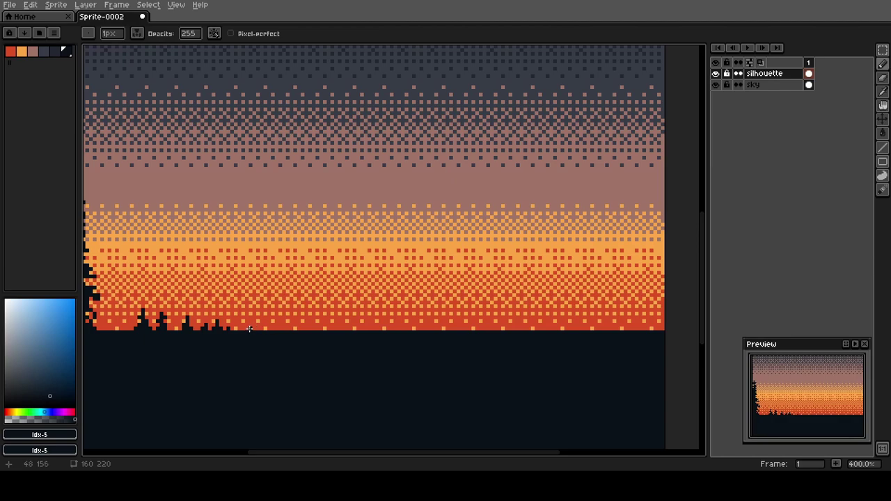
pyautogui.moveTo(247, 328); pyautogui.dragTo(346, 327)
pyautogui.press('g')
pyautogui.click(306, 323)
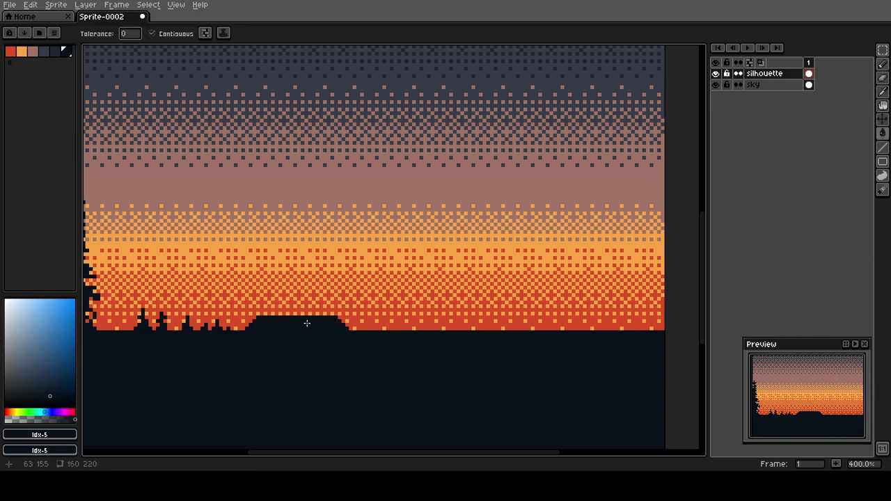
# Step: Pencil a small tree on the mound and extend its ridge to the right
pyautogui.press('b')
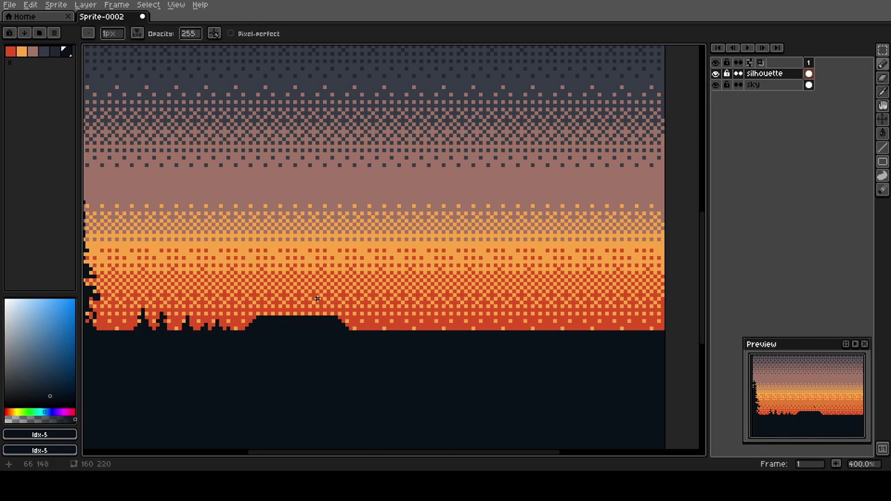
pyautogui.moveTo(316, 295)
pyautogui.mouseDown()
pyautogui.moveTo(318, 320)
pyautogui.moveTo(319, 304)
pyautogui.moveTo(320, 314)
pyautogui.moveTo(309, 305)
pyautogui.mouseUp()
pyautogui.moveTo(340, 325); pyautogui.dragTo(339, 305)
pyautogui.click(349, 322)
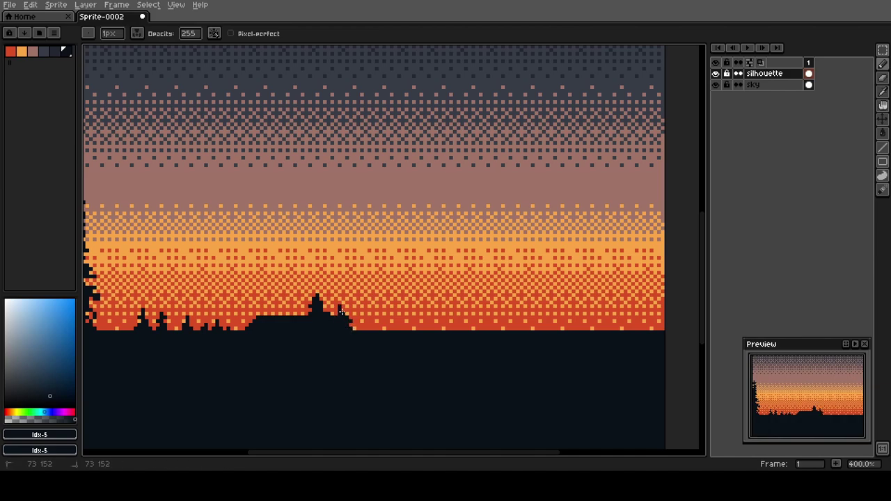
pyautogui.moveTo(341, 310); pyautogui.dragTo(344, 316)
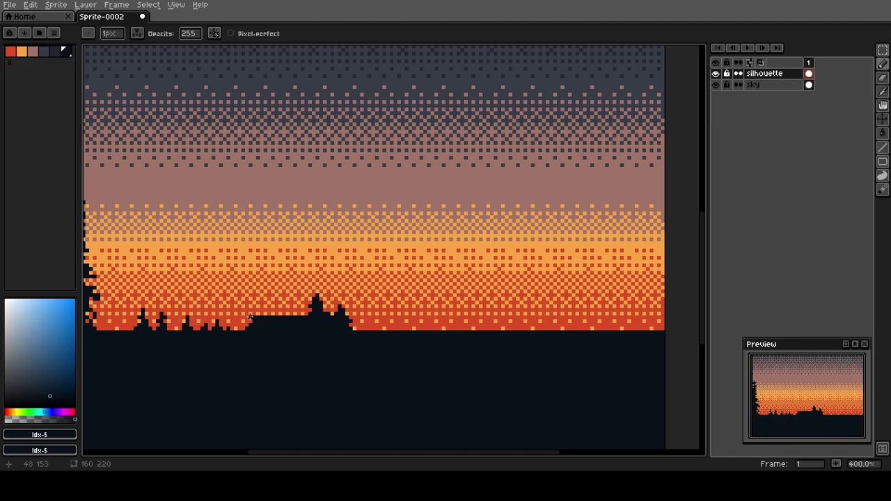
# Step: Pencil another small tree onto the horizon beside the spikes
pyautogui.scroll(-1, 257, 337)
pyautogui.press('space')
pyautogui.moveTo(312, 348); pyautogui.dragTo(241, 341)
pyautogui.scroll(1, 265, 327)
pyautogui.scroll(1, 265, 328)
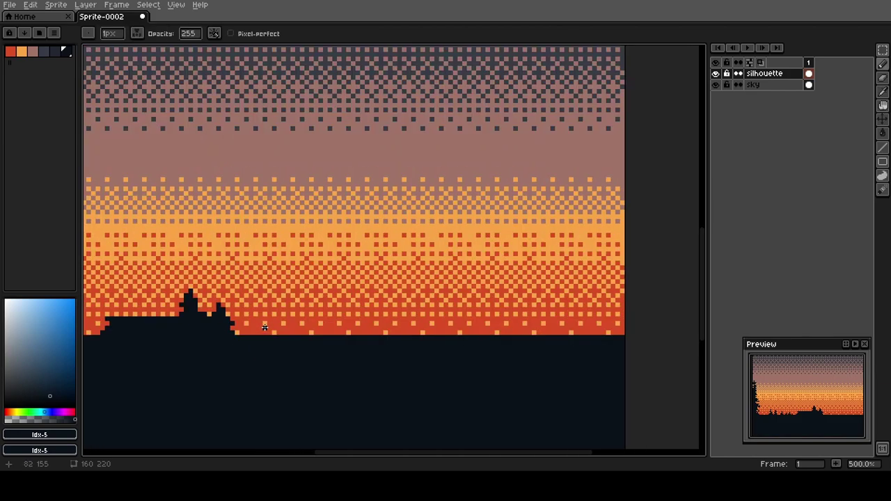
pyautogui.scroll(-1, 268, 328)
pyautogui.moveTo(254, 332); pyautogui.dragTo(255, 318)
pyautogui.click(251, 330)
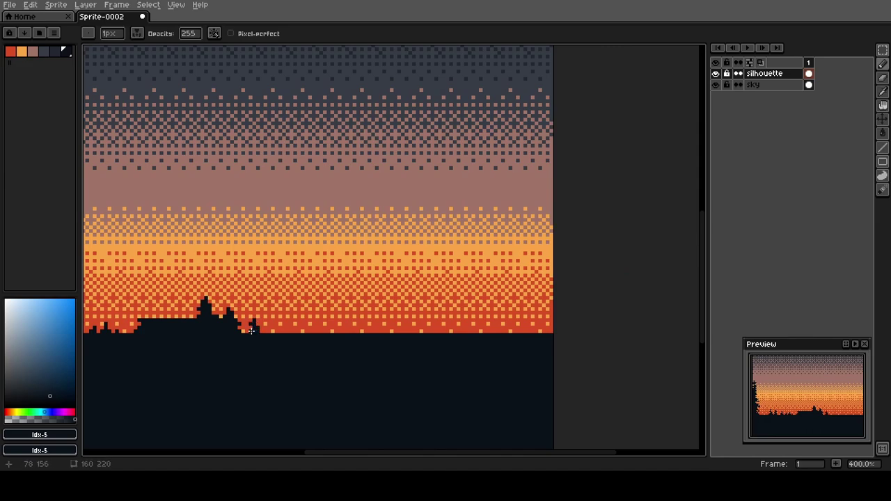
pyautogui.moveTo(463, 348); pyautogui.dragTo(436, 350)
# Step: Pencil a tall dark pine at the right end of the horizon
pyautogui.moveTo(489, 330)
pyautogui.mouseDown()
pyautogui.moveTo(489, 284)
pyautogui.moveTo(495, 293)
pyautogui.moveTo(483, 301)
pyautogui.moveTo(494, 305)
pyautogui.moveTo(483, 308)
pyautogui.moveTo(496, 310)
pyautogui.moveTo(481, 322)
pyautogui.moveTo(496, 329)
pyautogui.moveTo(477, 330)
pyautogui.moveTo(499, 330)
pyautogui.moveTo(494, 301)
pyautogui.moveTo(499, 322)
pyautogui.mouseUp()
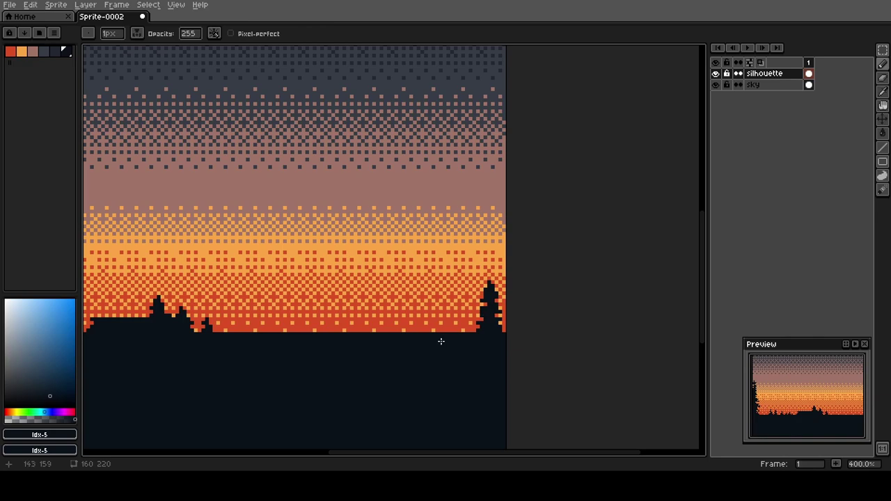
pyautogui.scroll(-2, 809, 408)
pyautogui.scroll(-2, 806, 409)
pyautogui.scroll(2, 804, 407)
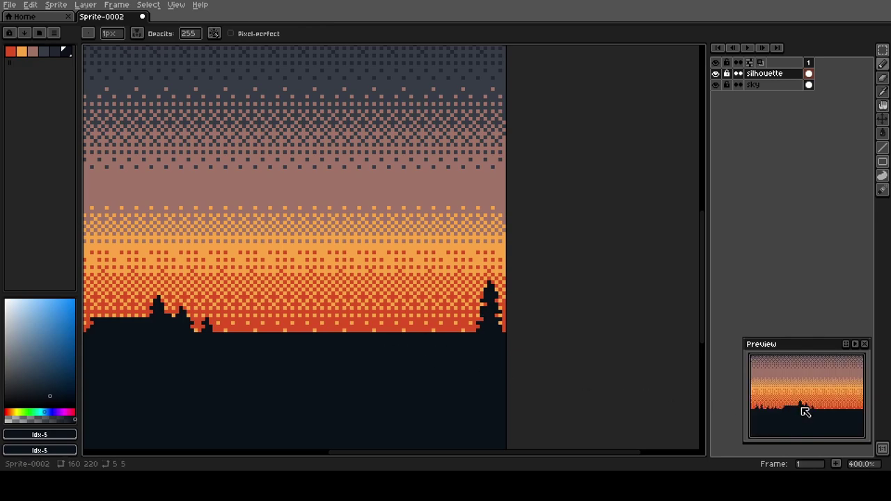
# Step: Enlarge the Preview panel taller and wider to show the whole picture
pyautogui.moveTo(783, 338); pyautogui.dragTo(783, 288)
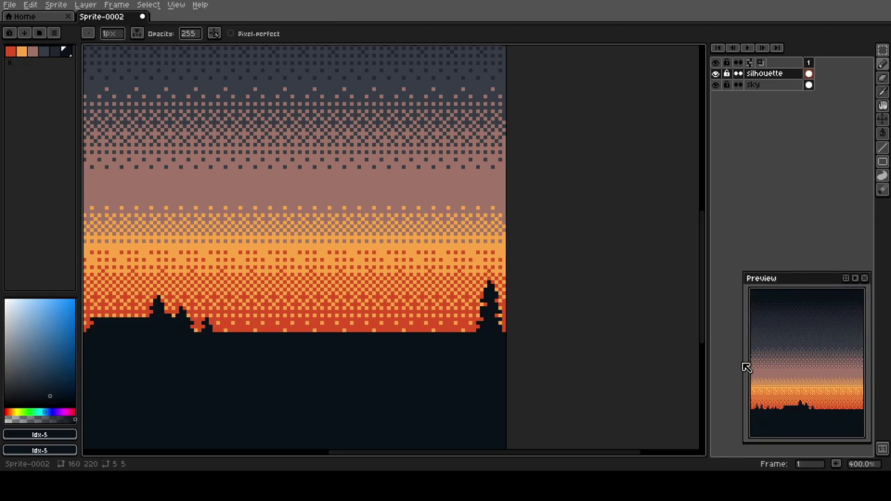
pyautogui.moveTo(742, 360); pyautogui.dragTo(710, 360)
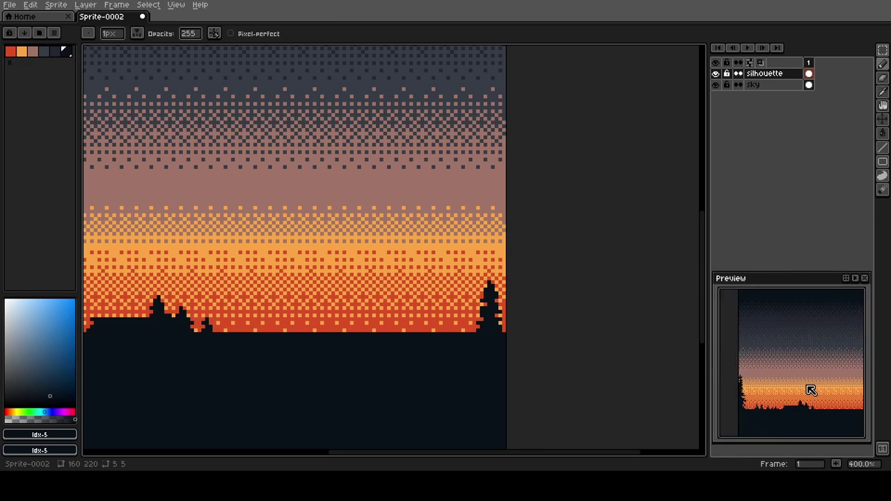
pyautogui.moveTo(809, 390)
pyautogui.mouseDown()
pyautogui.moveTo(788, 380)
pyautogui.moveTo(810, 380)
pyautogui.mouseUp()
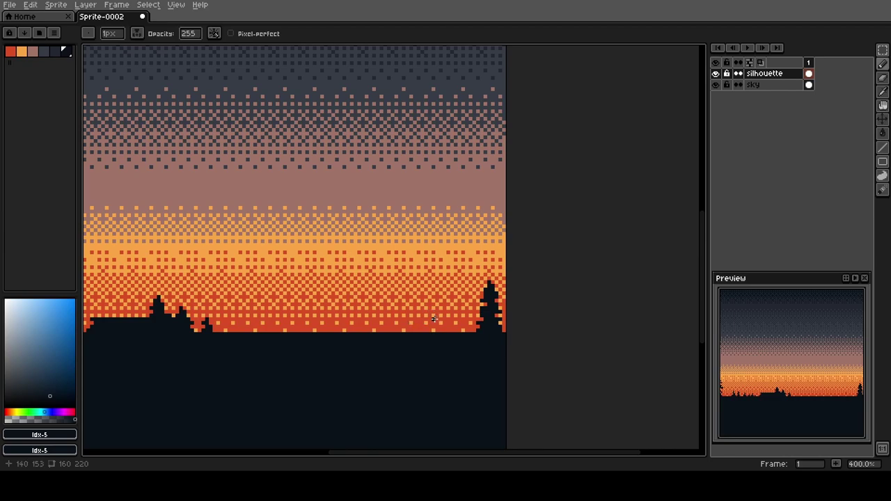
# Step: Outline a small tractor on the horizon and fill its body and cab dark
pyautogui.moveTo(433, 319); pyautogui.dragTo(449, 330)
pyautogui.moveTo(432, 319)
pyautogui.mouseDown()
pyautogui.moveTo(418, 308)
pyautogui.moveTo(414, 321)
pyautogui.moveTo(429, 322)
pyautogui.mouseUp()
pyautogui.click(403, 326)
pyautogui.click(401, 326)
pyautogui.press('g')
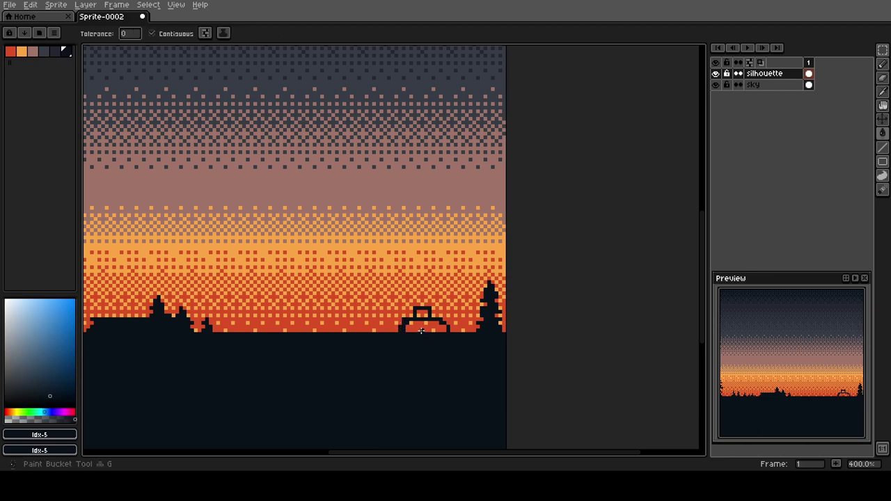
pyautogui.click(407, 325)
pyautogui.press('b')
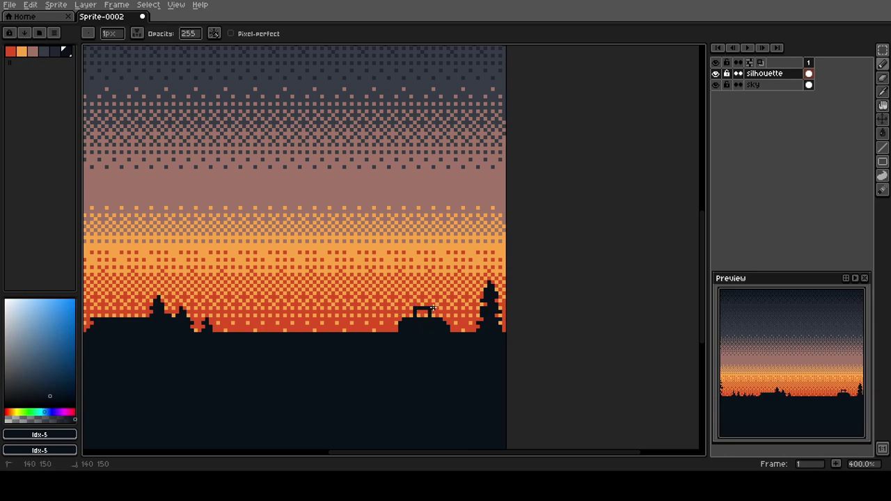
pyautogui.press('g')
pyautogui.click(419, 312)
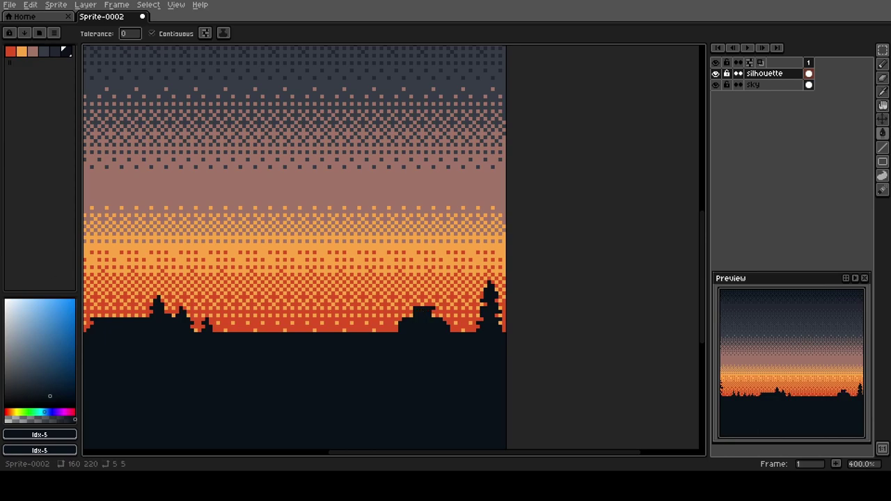
# Step: Dot grey-blue window pixels from palette colour Idx-3 onto the tractor cab
pyautogui.click(56, 52)
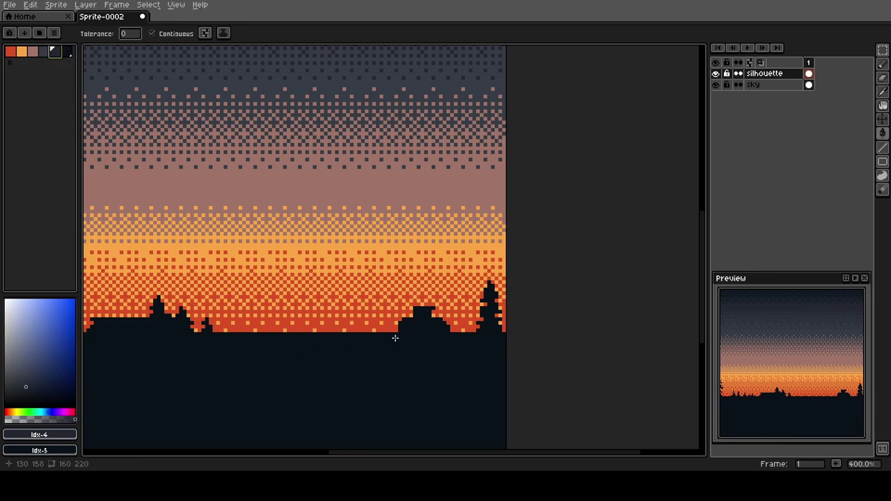
pyautogui.scroll(1, 421, 314)
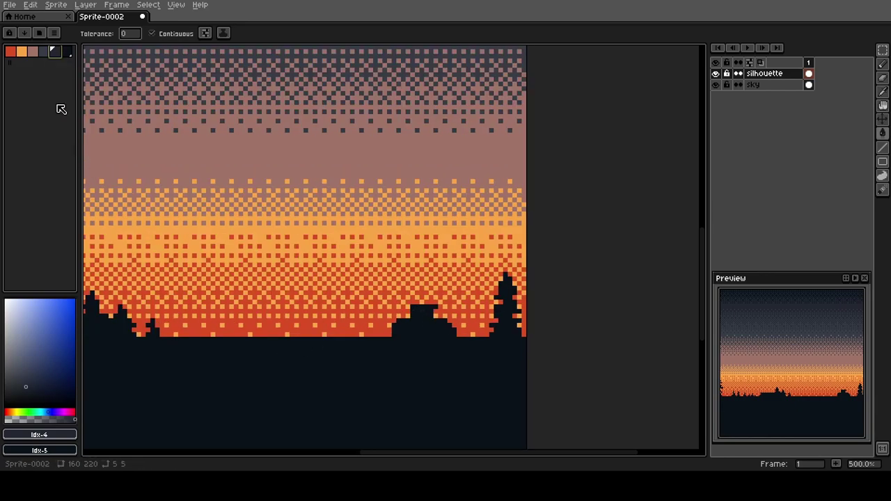
pyautogui.click(45, 51)
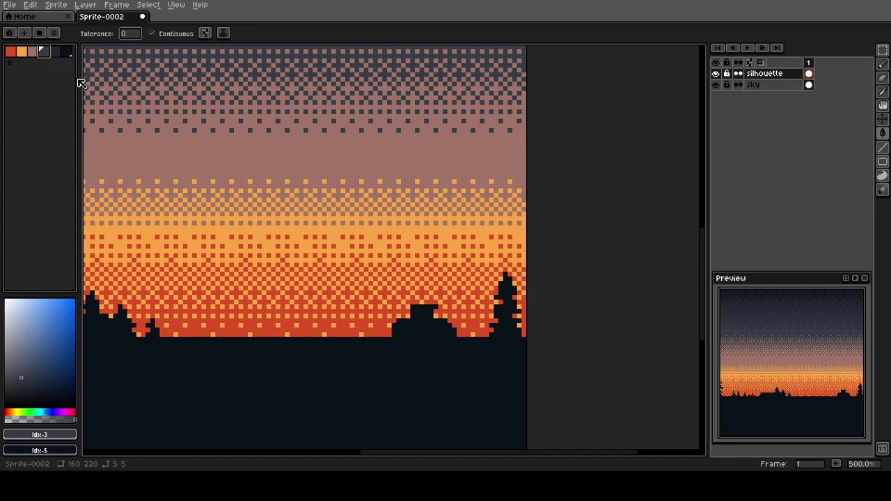
pyautogui.click(417, 311)
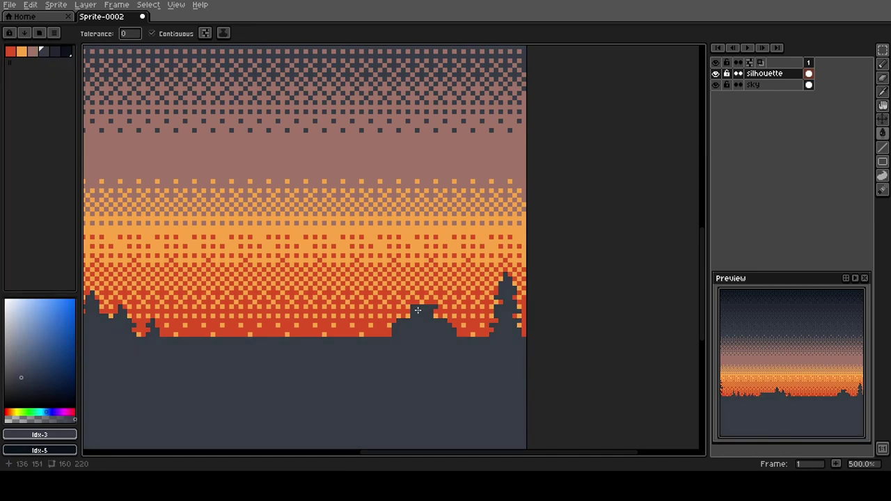
pyautogui.hotkey('ctrl', 'z')
pyautogui.press('b')
pyautogui.click(418, 311)
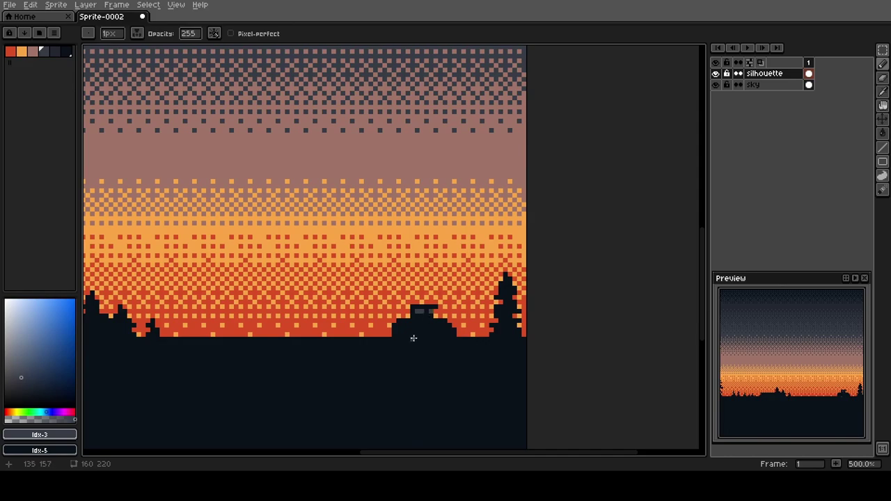
pyautogui.scroll(-2, 391, 330)
pyautogui.scroll(-1, 392, 330)
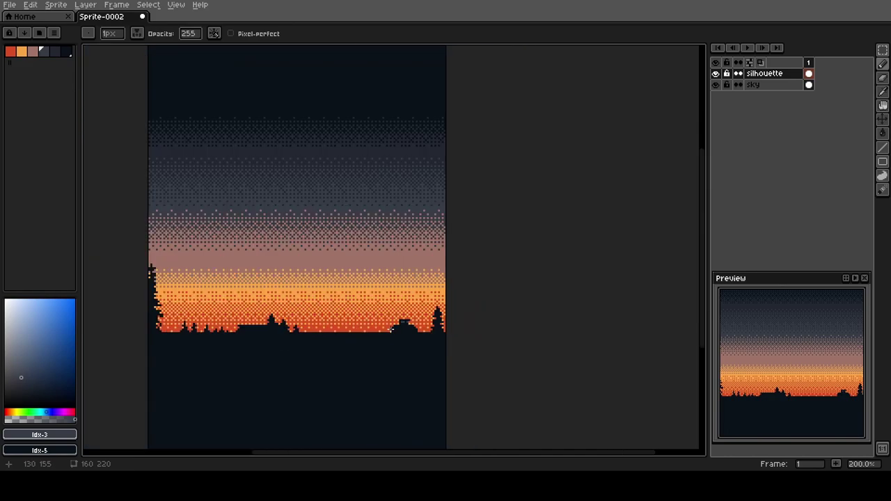
pyautogui.scroll(4, 405, 323)
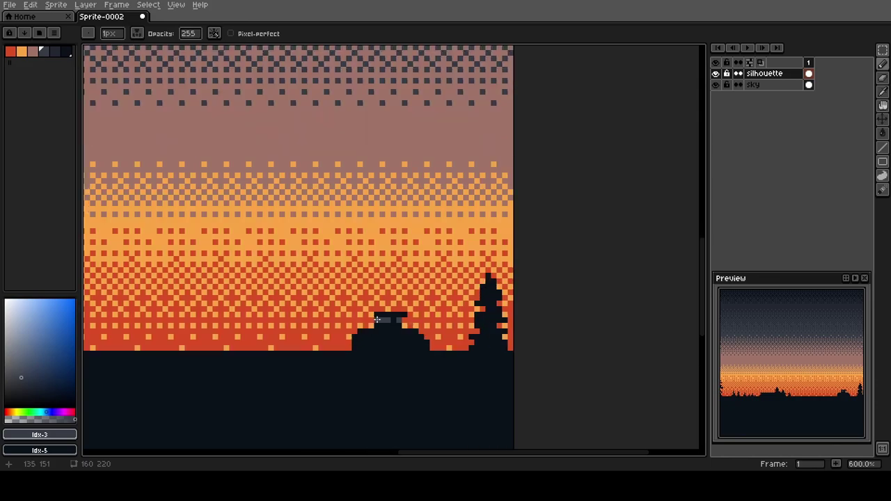
# Step: Sample the dark silhouette and grey-blue window colours from the canvas, then shift the view
pyautogui.keyDown('alt'); pyautogui.click(376, 319); pyautogui.keyUp('alt')
pyautogui.scroll(-1, 373, 327)
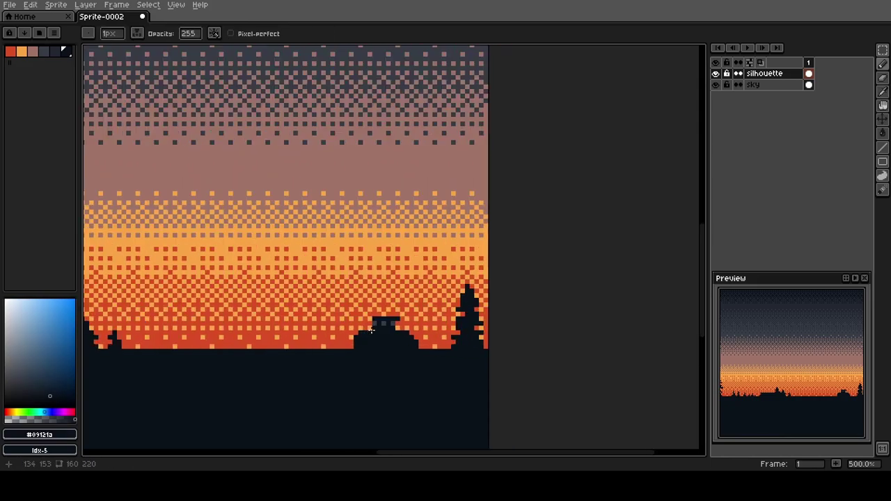
pyautogui.press('alt')
pyautogui.keyDown('alt'); pyautogui.click(385, 323); pyautogui.keyUp('alt')
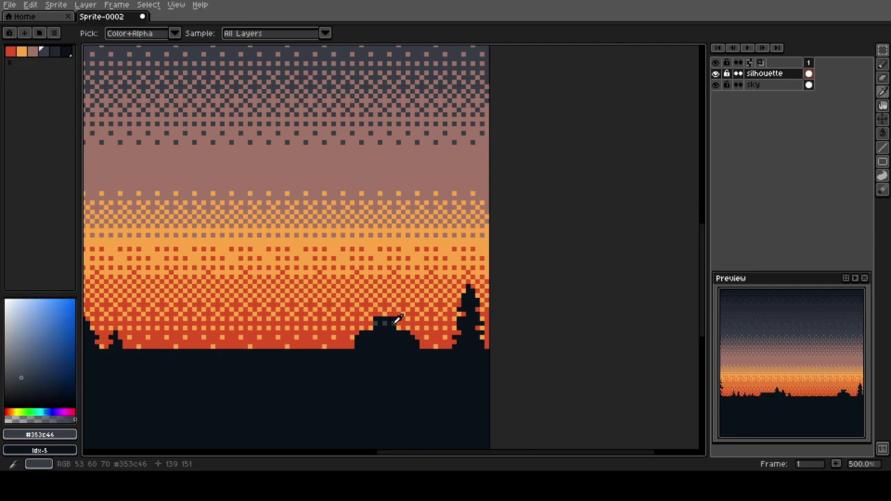
pyautogui.scroll(-2, 374, 337)
pyautogui.scroll(-1, 373, 338)
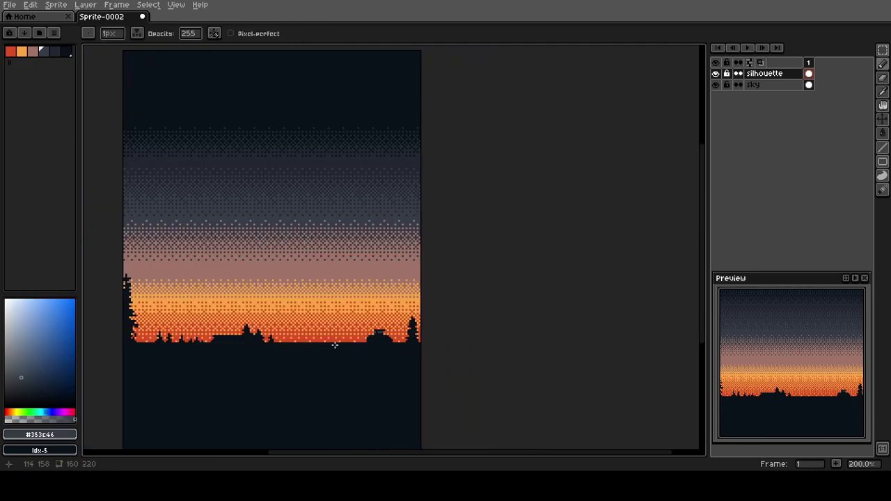
pyautogui.press('space')
pyautogui.moveTo(302, 336); pyautogui.dragTo(309, 334)
# Step: Draw a tall dark vertical pole above the horizon with an arm angling up-left
pyautogui.press('space')
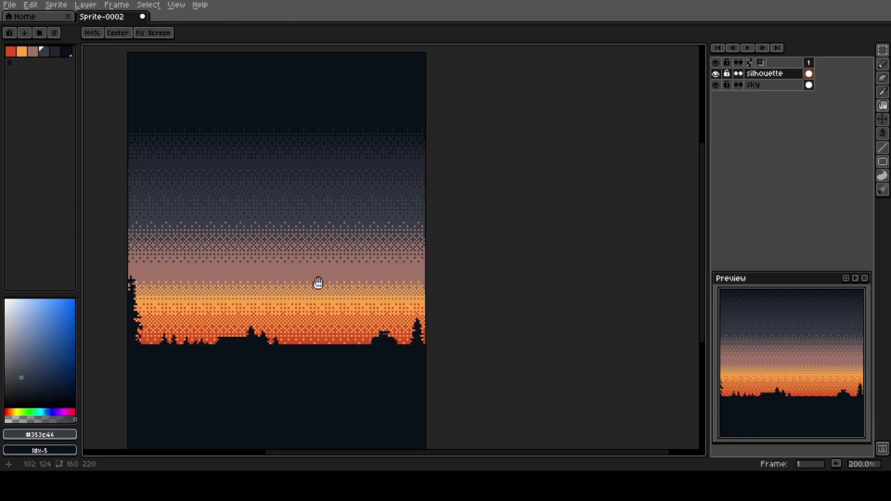
pyautogui.moveTo(316, 282); pyautogui.dragTo(313, 300)
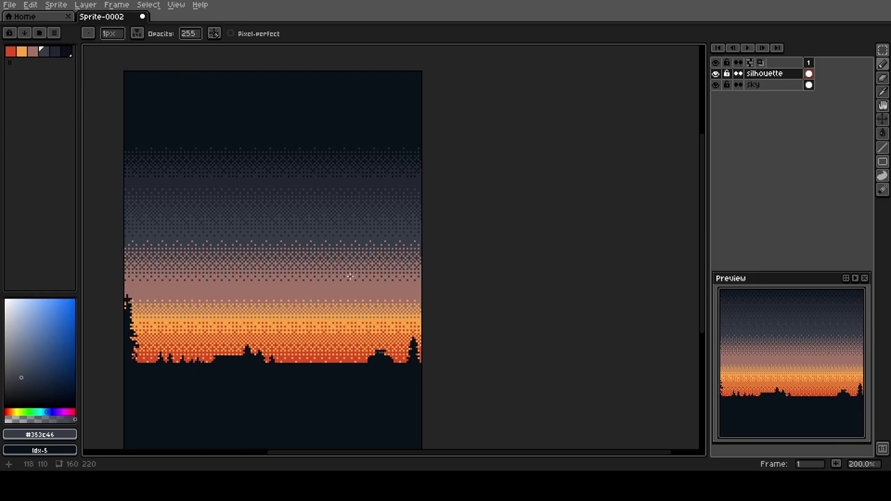
pyautogui.click(66, 52)
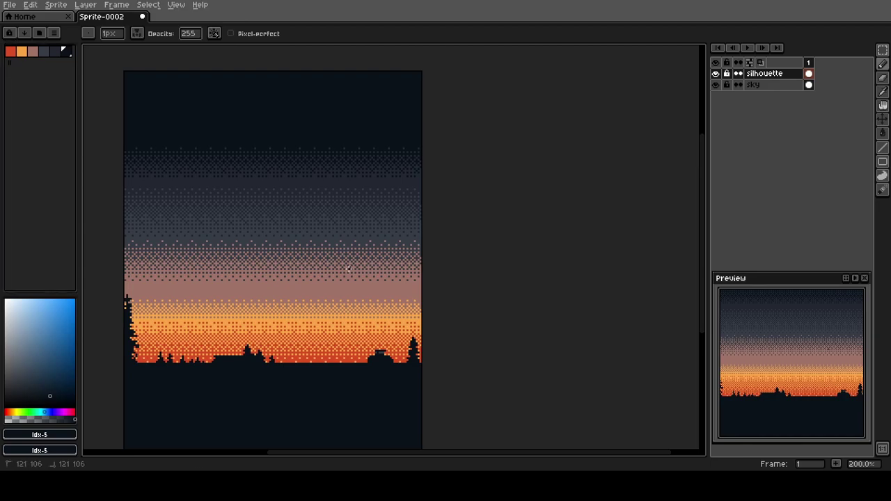
pyautogui.moveTo(349, 268); pyautogui.dragTo(349, 363)
pyautogui.scroll(3, 344, 270)
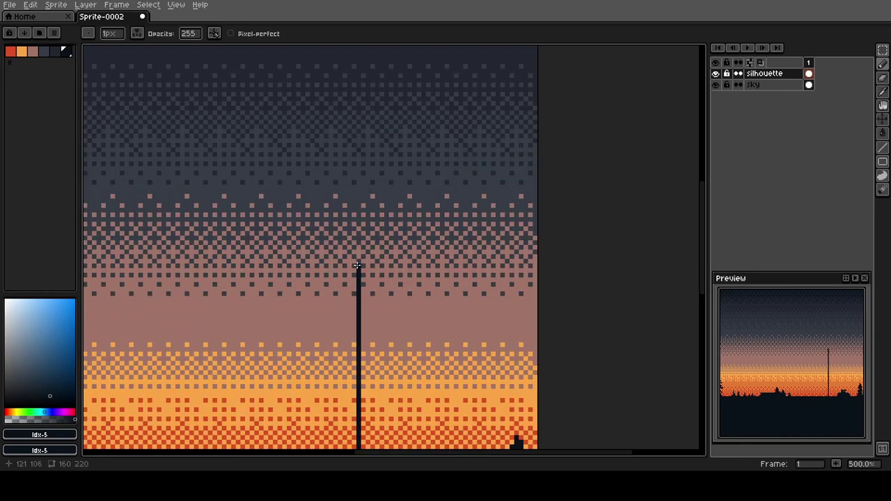
pyautogui.moveTo(357, 265); pyautogui.dragTo(294, 232)
pyautogui.scroll(-2, 277, 328)
# Step: Mirror the pole and arm into a flipped copy to form the elevator outline, and fill it dark
pyautogui.press('space')
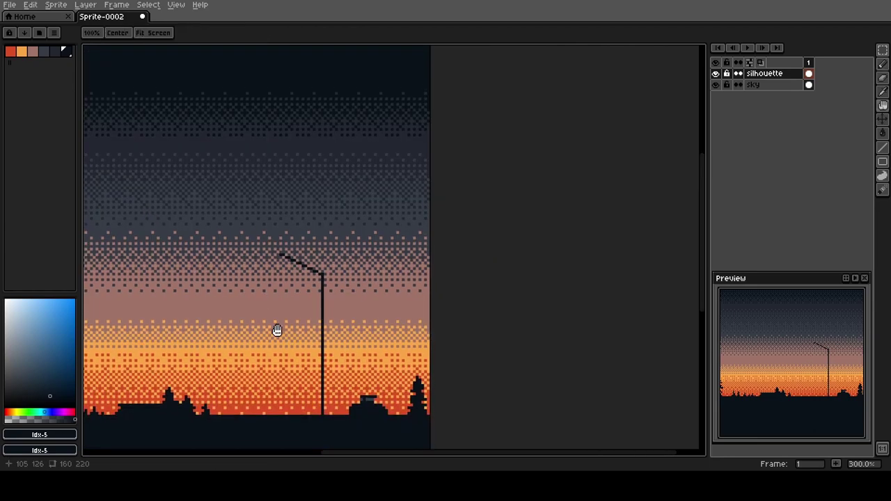
pyautogui.moveTo(277, 328); pyautogui.dragTo(269, 293)
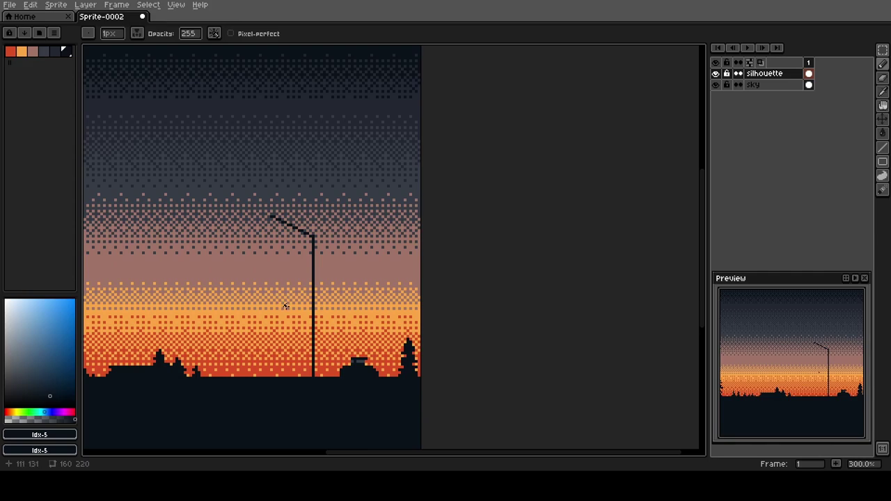
pyautogui.press('m')
pyautogui.moveTo(259, 200); pyautogui.dragTo(321, 377)
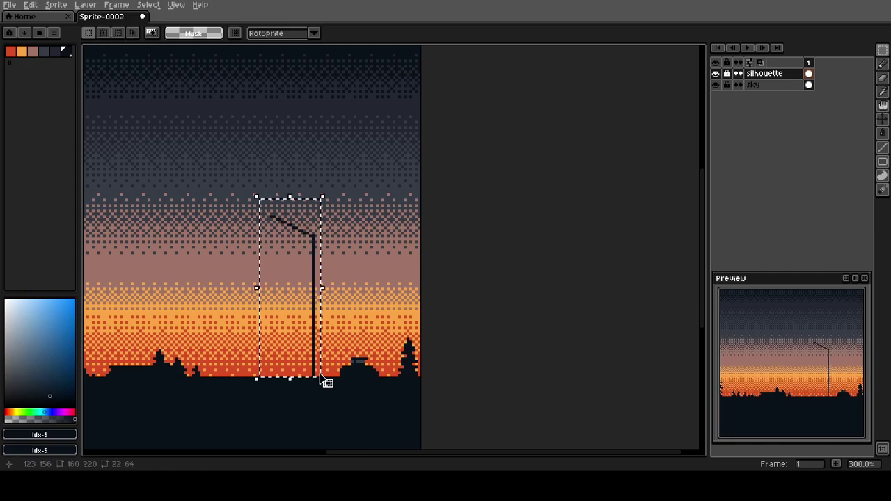
pyautogui.click(320, 373)
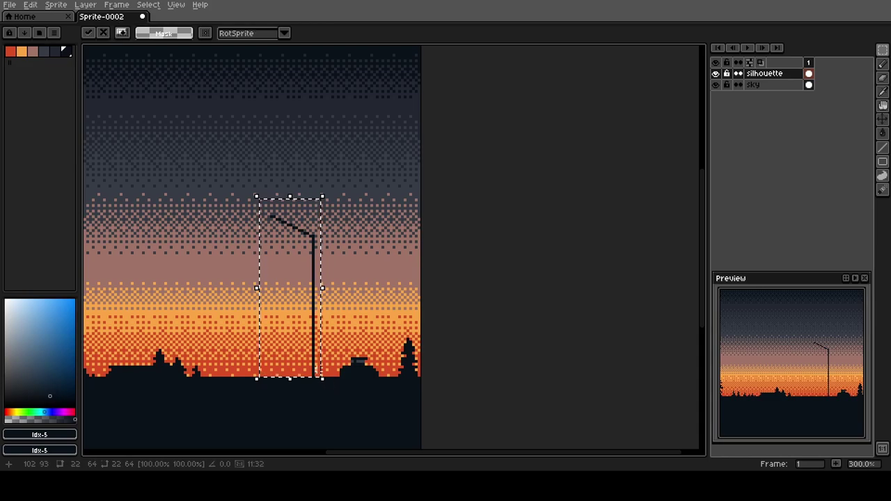
pyautogui.hotkey('shift', 'h')
pyautogui.moveTo(290, 292); pyautogui.dragTo(256, 291)
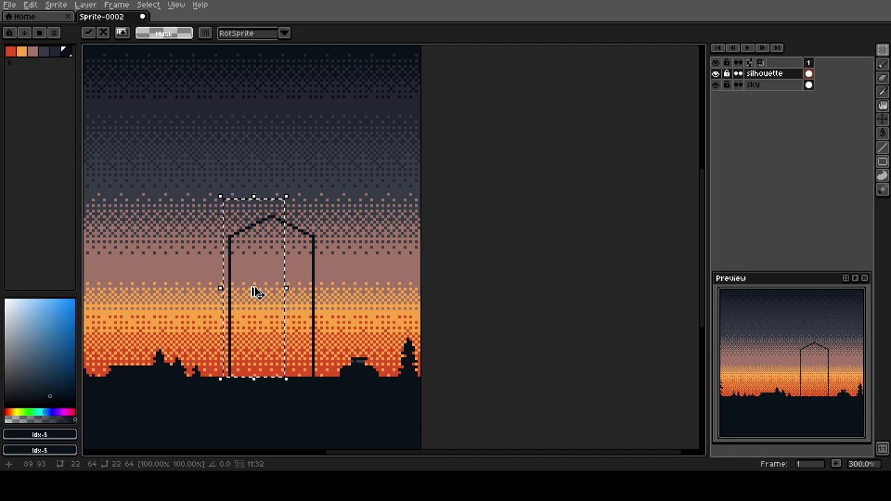
pyautogui.hotkey('ctrl', 'd')
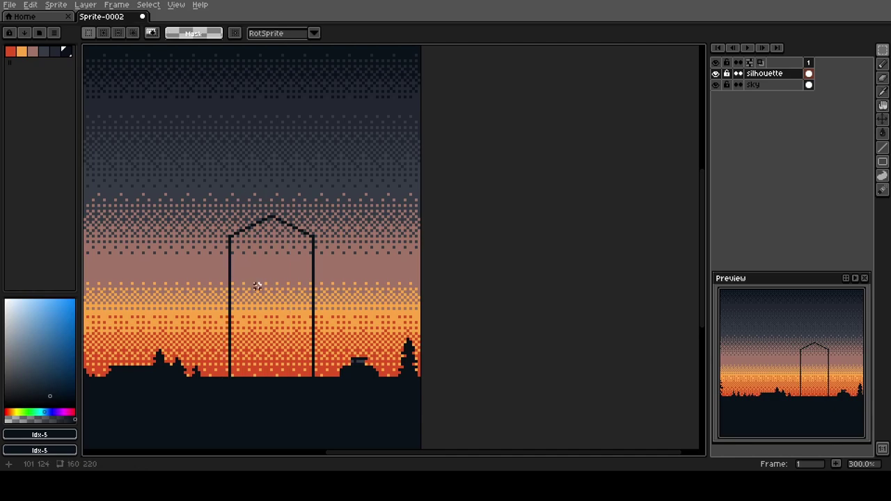
pyautogui.press('g')
pyautogui.click(257, 286)
# Step: Slim the grain elevator by deleting strips along its left and right edges
pyautogui.scroll(-2, 260, 289)
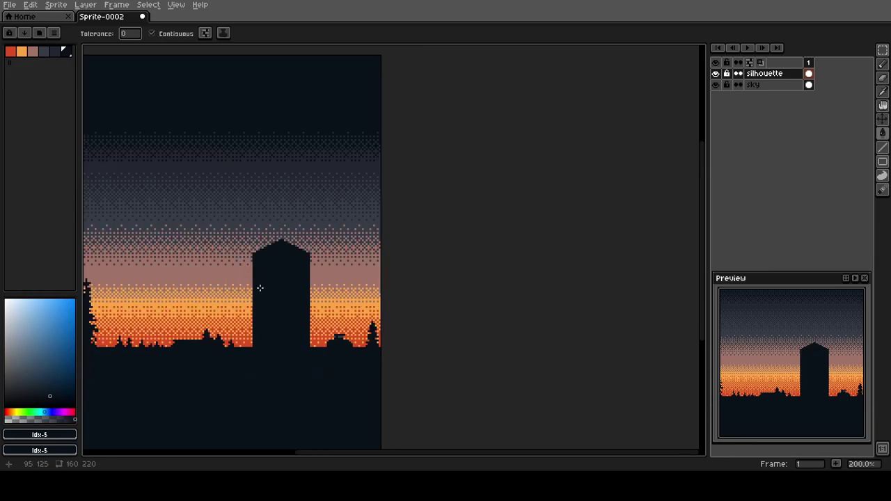
pyautogui.scroll(1, 260, 288)
pyautogui.press('m')
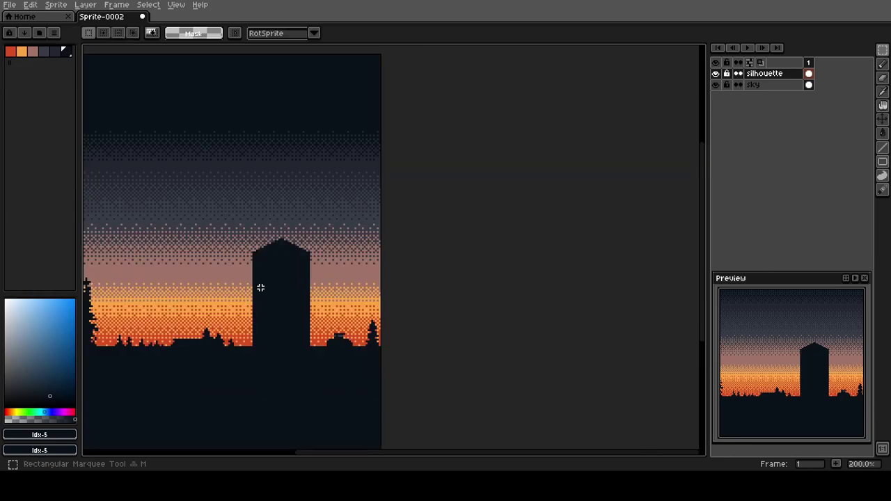
pyautogui.moveTo(241, 217); pyautogui.dragTo(301, 328)
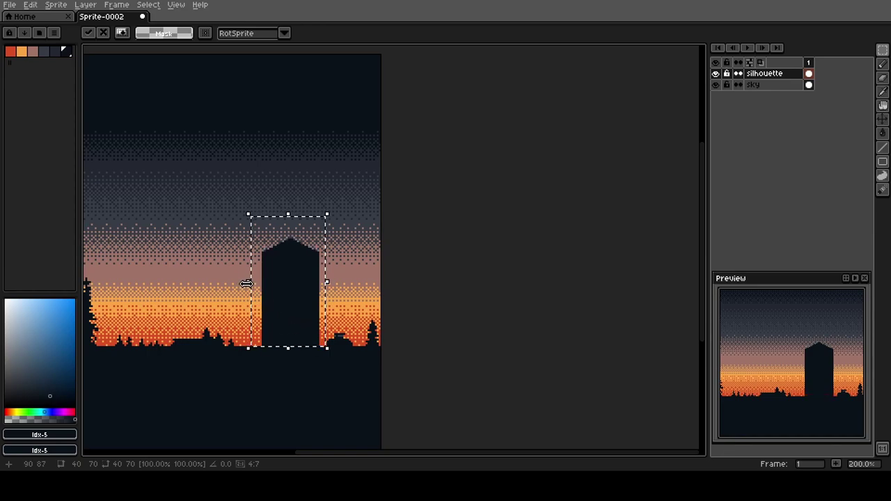
pyautogui.moveTo(249, 281)
pyautogui.mouseDown()
pyautogui.moveTo(252, 290)
pyautogui.moveTo(246, 283)
pyautogui.mouseUp()
pyautogui.hotkey('ctrl', 'z')
pyautogui.scroll(2, 264, 288)
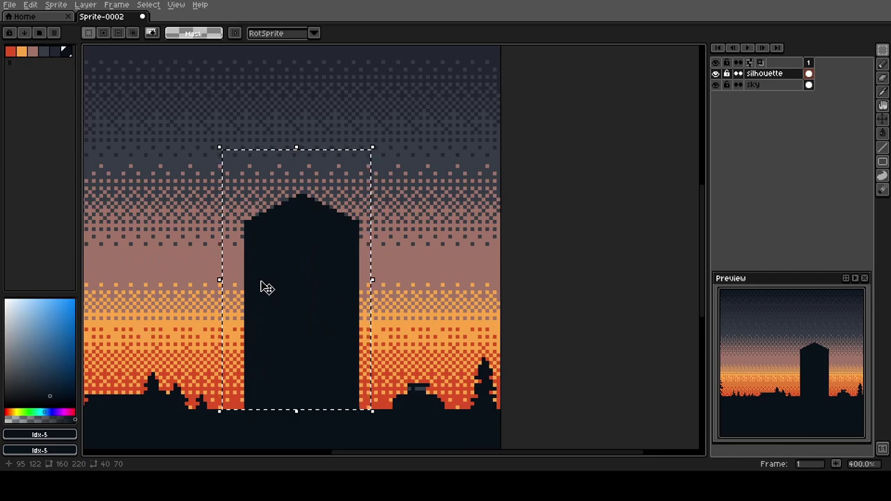
pyautogui.hotkey('ctrl', 'd')
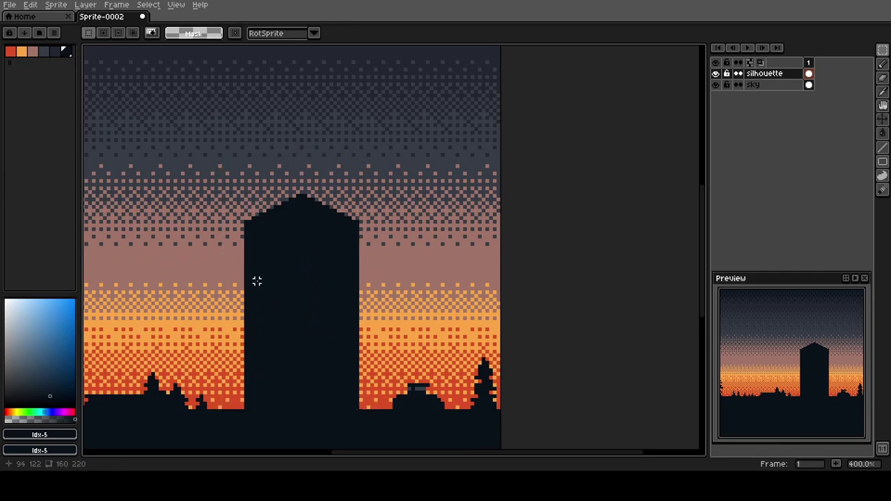
pyautogui.moveTo(227, 199); pyautogui.dragTo(258, 408)
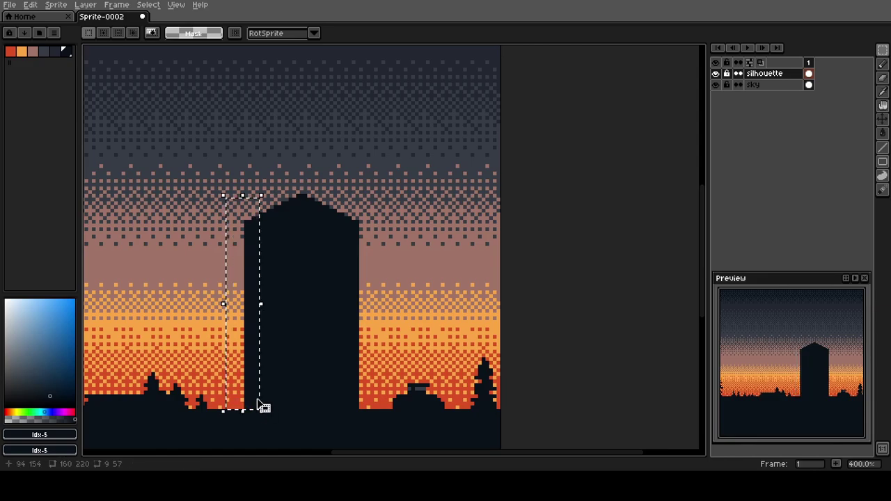
pyautogui.press('Delete')
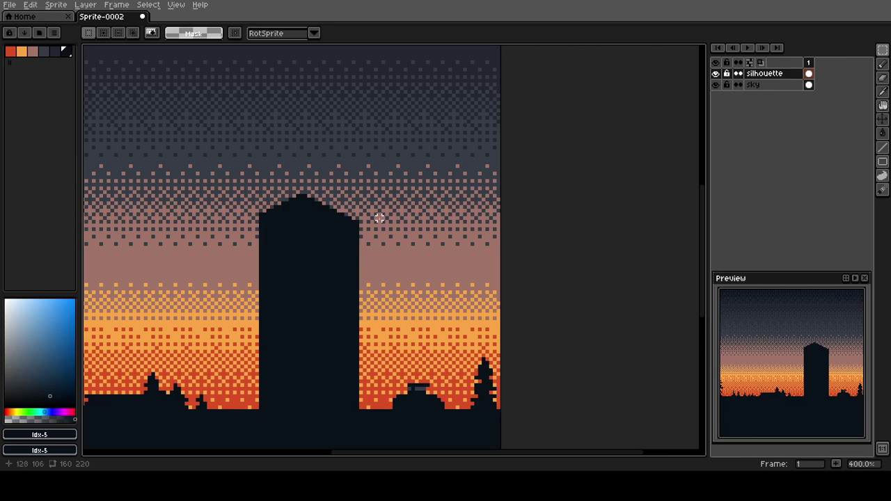
pyautogui.moveTo(364, 211); pyautogui.dragTo(348, 415)
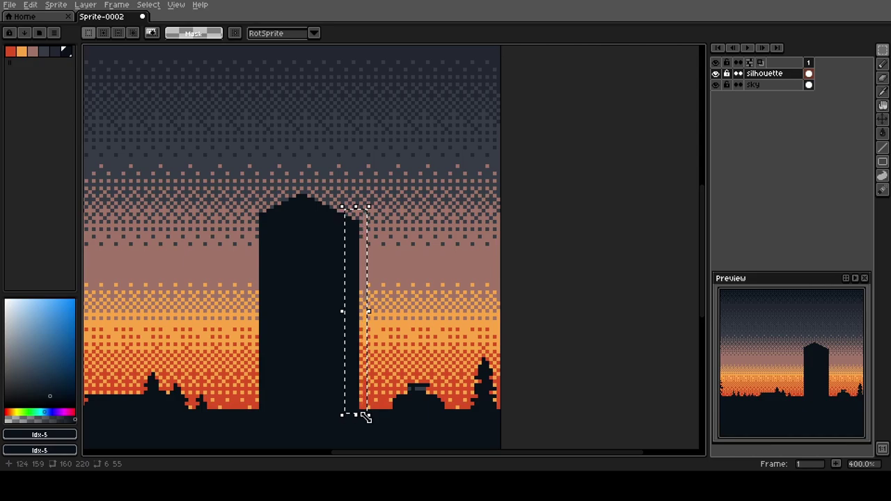
pyautogui.press('Delete')
# Step: Select the grain elevator tower and shift it slightly to the right
pyautogui.scroll(-2, 310, 349)
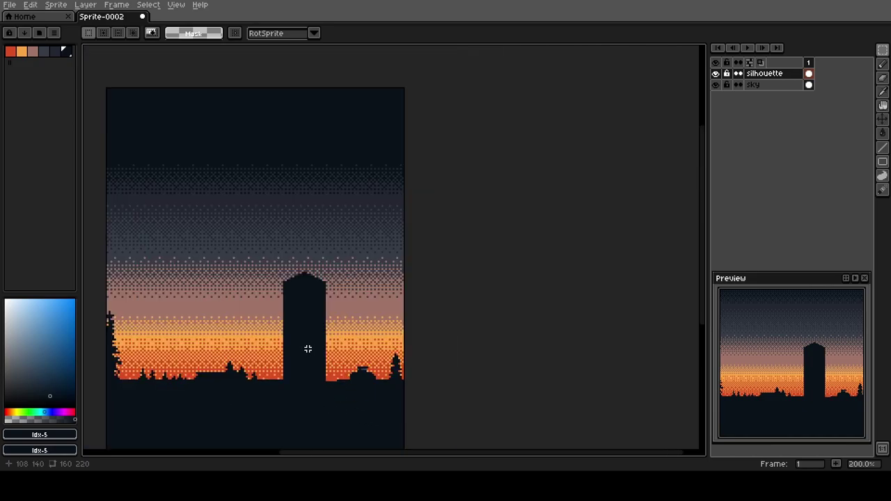
pyautogui.moveTo(267, 235); pyautogui.dragTo(327, 367)
pyautogui.press('Escape')
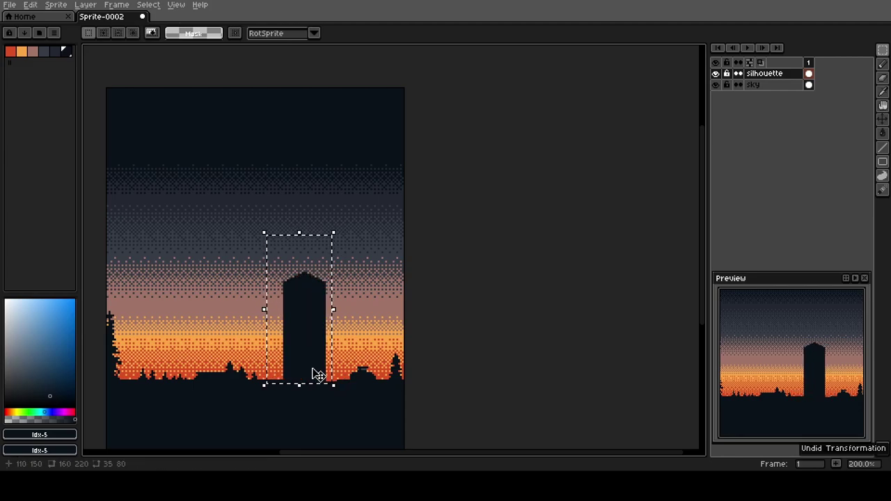
pyautogui.hotkey('ctrl', 'd')
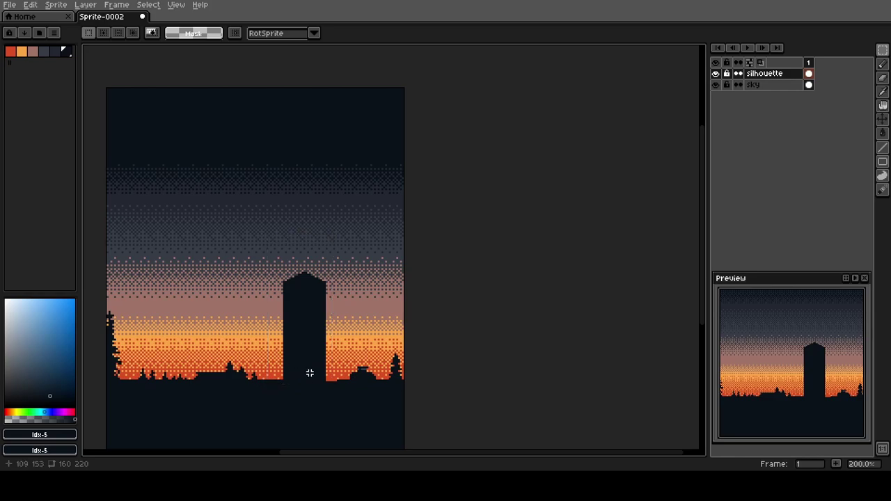
pyautogui.scroll(1, 330, 385)
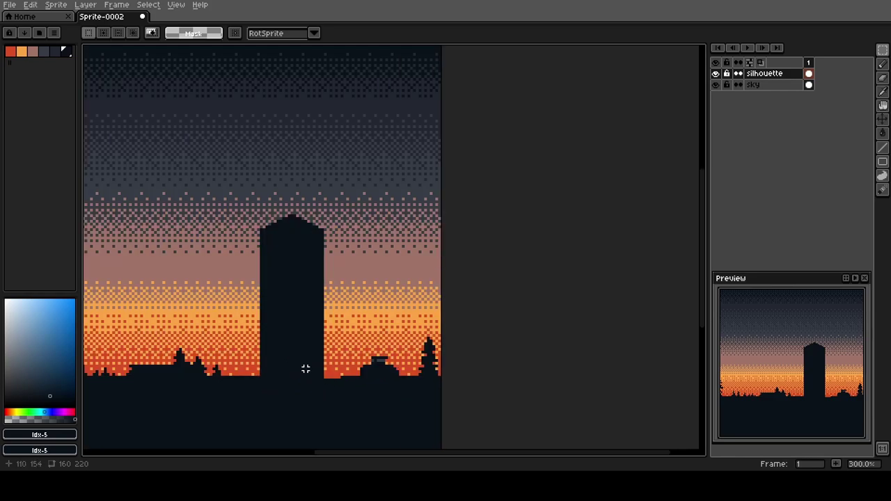
pyautogui.press('b')
pyautogui.scroll(1, 310, 373)
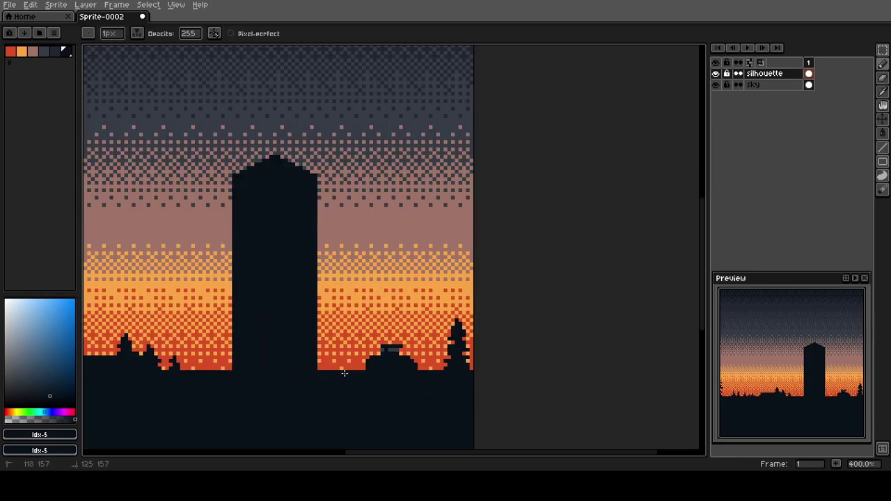
pyautogui.press('m')
pyautogui.moveTo(225, 133); pyautogui.dragTo(327, 369)
pyautogui.moveTo(283, 326); pyautogui.dragTo(312, 321)
# Step: Stretch the selected tower leftward to widen it, then commit and deselect
pyautogui.scroll(-1, 308, 324)
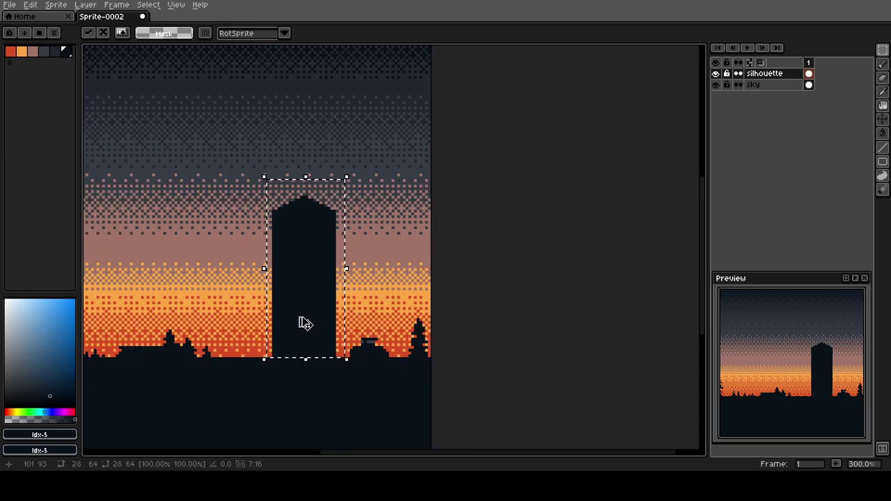
pyautogui.moveTo(300, 300); pyautogui.dragTo(275, 304)
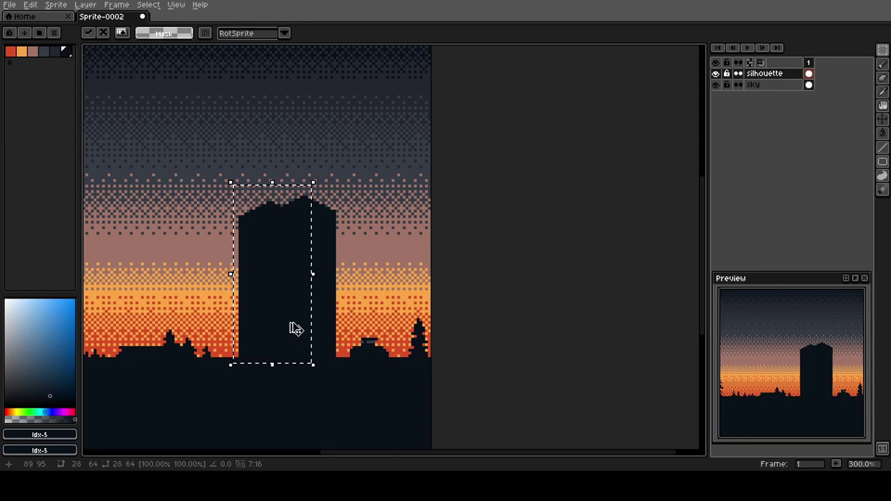
pyautogui.click(339, 286)
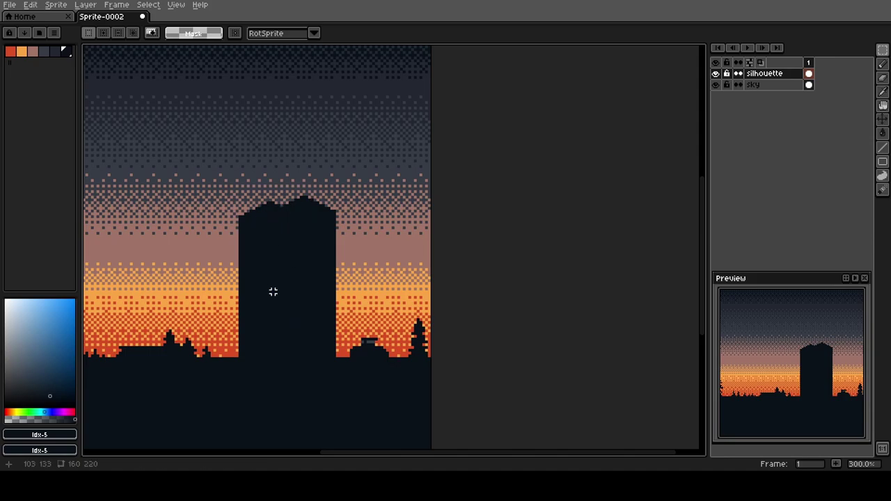
# Step: Draw two parallel diagonal lines from the tower down toward the shed as a chute
pyautogui.press('b')
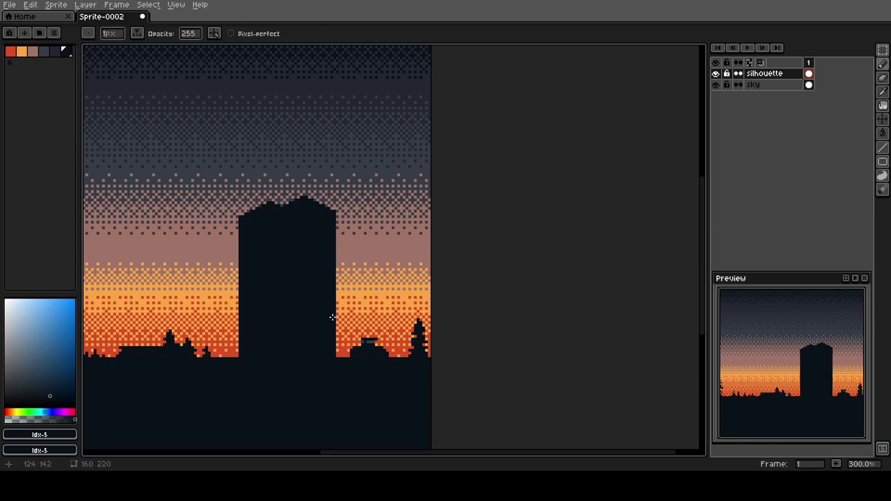
pyautogui.moveTo(336, 322); pyautogui.dragTo(352, 334)
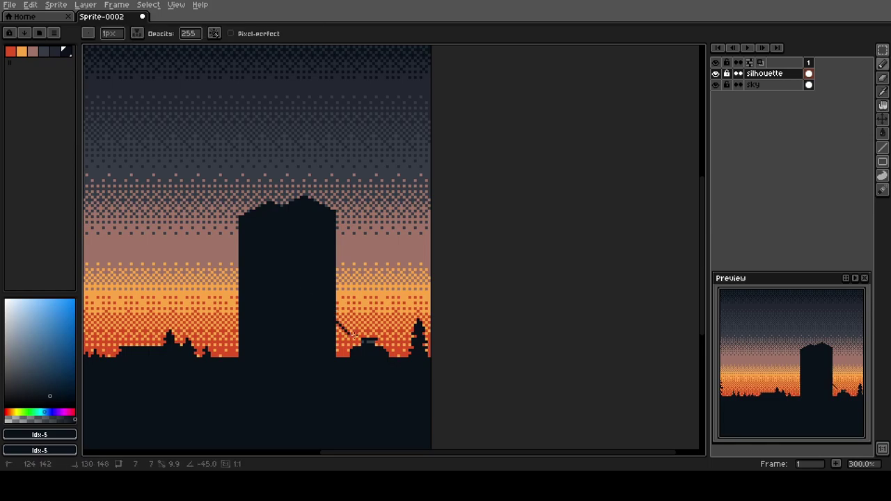
pyautogui.scroll(1, 354, 336)
pyautogui.hotkey('ctrl', 'z')
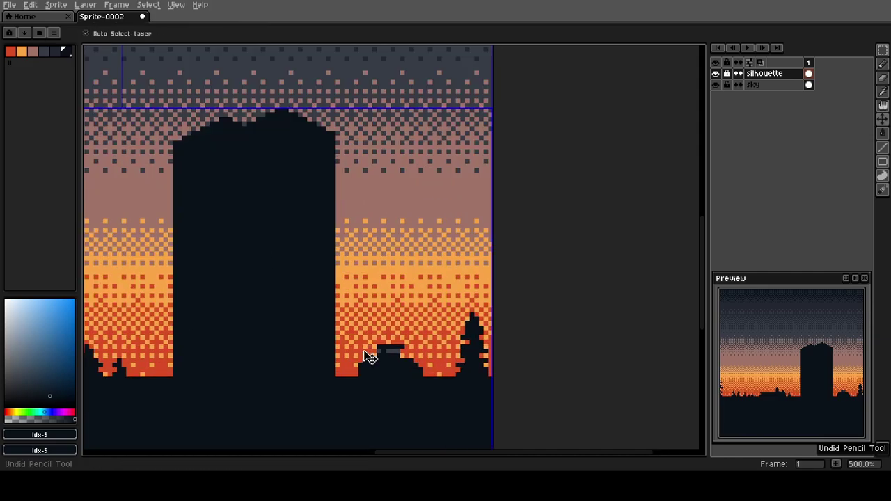
pyautogui.scroll(3, 345, 329)
pyautogui.moveTo(320, 297); pyautogui.dragTo(369, 335)
pyautogui.click(322, 288)
pyautogui.keyDown('shift'); pyautogui.click(359, 326); pyautogui.keyUp('shift')
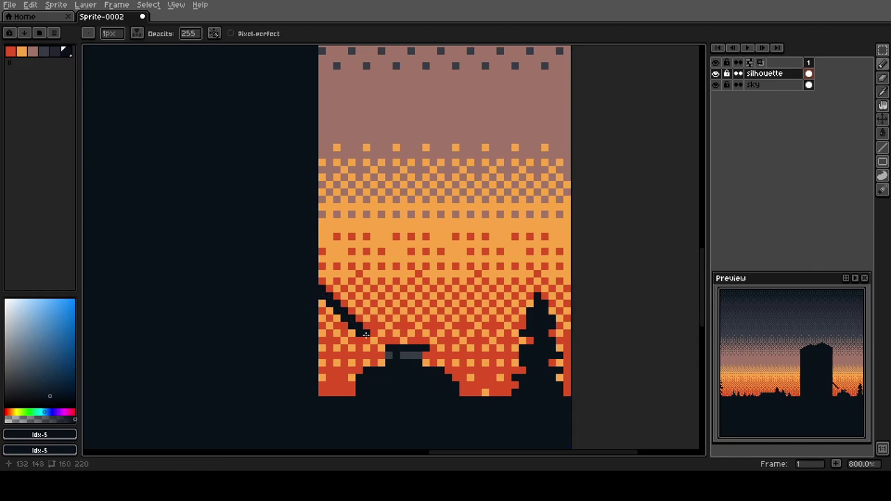
# Step: Pan the view down and right across the farm skyline
pyautogui.scroll(2, 364, 329)
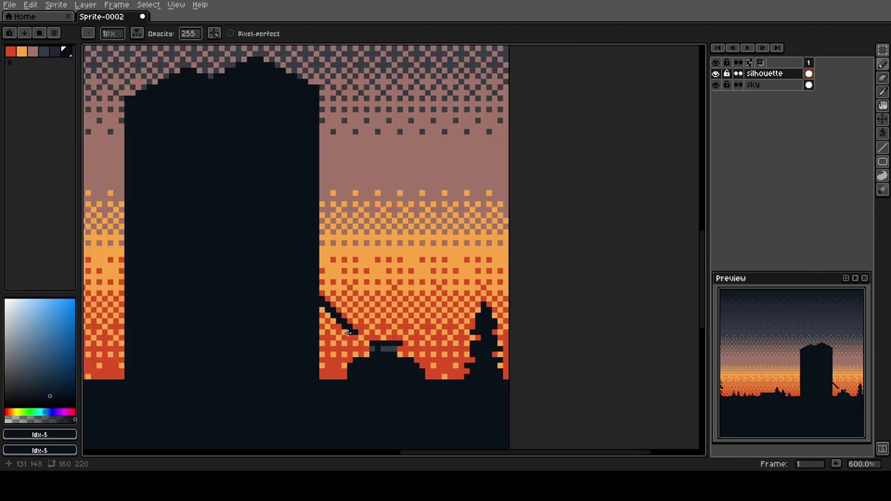
pyautogui.press('e')
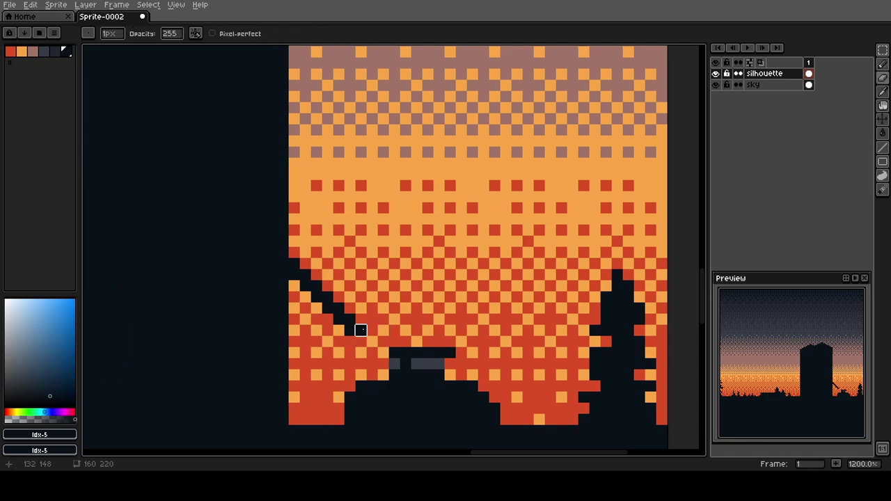
pyautogui.scroll(-4, 338, 330)
pyautogui.press('h')
pyautogui.scroll(-2, 251, 281)
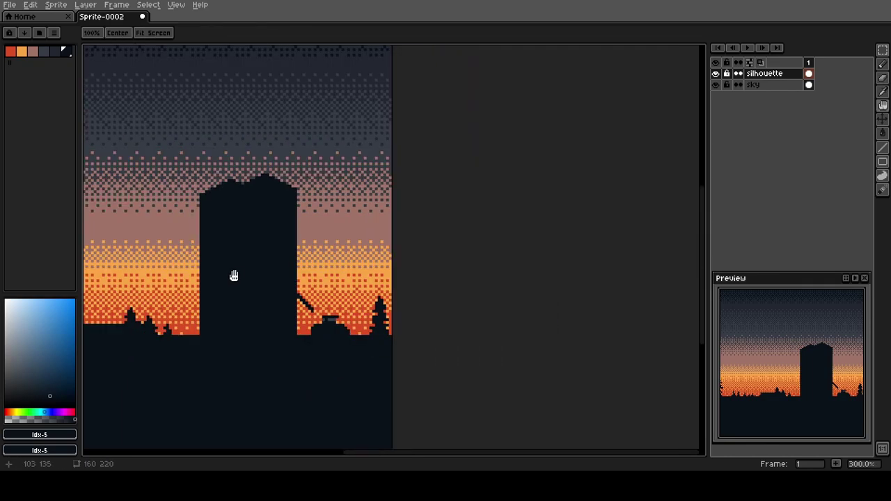
pyautogui.moveTo(231, 259); pyautogui.dragTo(300, 338)
# Step: Draw two tall thin vertical pipes beside the grain elevator
pyautogui.press('b')
pyautogui.scroll(-1, 279, 318)
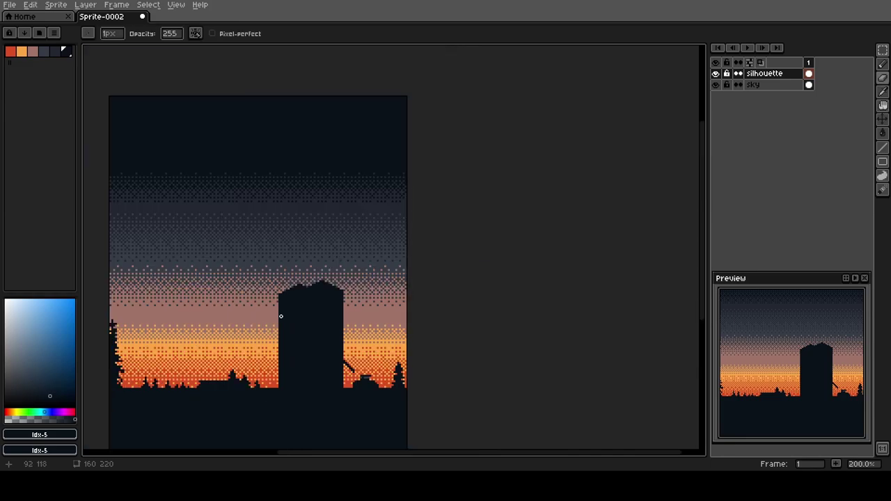
pyautogui.scroll(1, 270, 386)
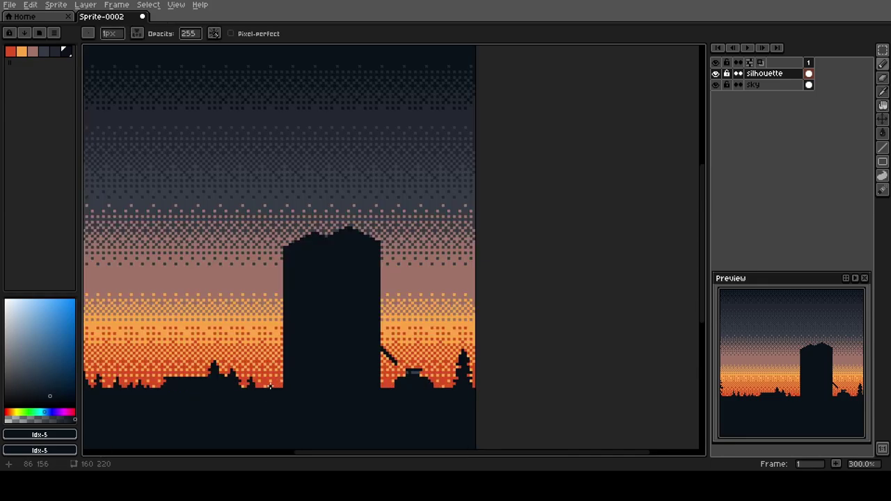
pyautogui.moveTo(273, 387)
pyautogui.mouseDown()
pyautogui.moveTo(286, 291)
pyautogui.moveTo(272, 239)
pyautogui.mouseUp()
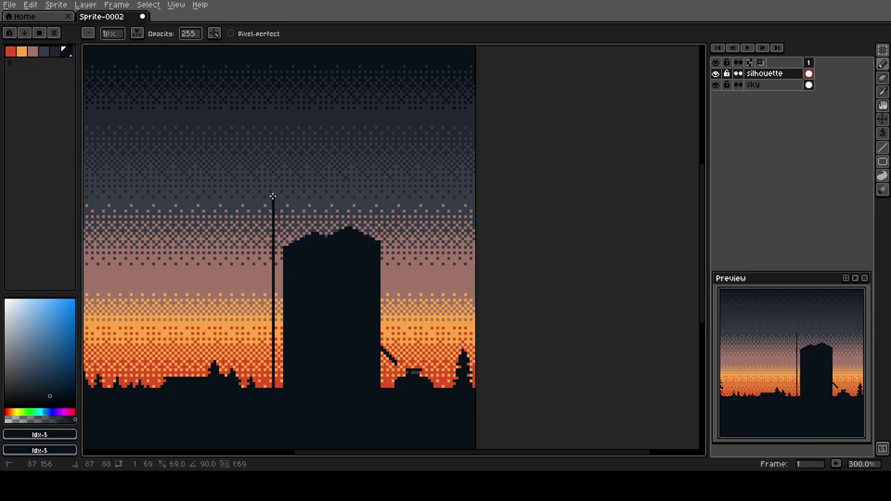
pyautogui.moveTo(272, 197)
pyautogui.mouseDown()
pyautogui.moveTo(286, 239)
pyautogui.moveTo(273, 447)
pyautogui.moveTo(271, 402)
pyautogui.mouseUp()
pyautogui.scroll(1, 273, 189)
pyautogui.scroll(1, 275, 146)
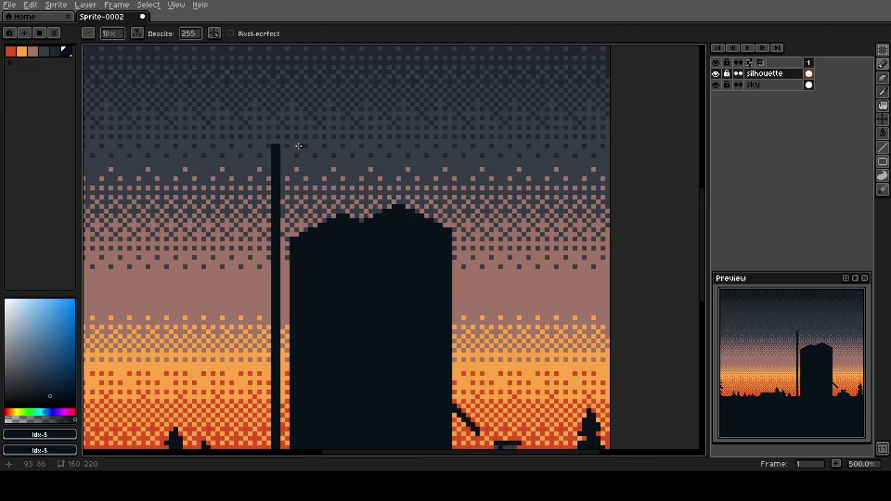
pyautogui.moveTo(299, 146)
pyautogui.mouseDown()
pyautogui.moveTo(311, 185)
pyautogui.moveTo(300, 269)
pyautogui.mouseUp()
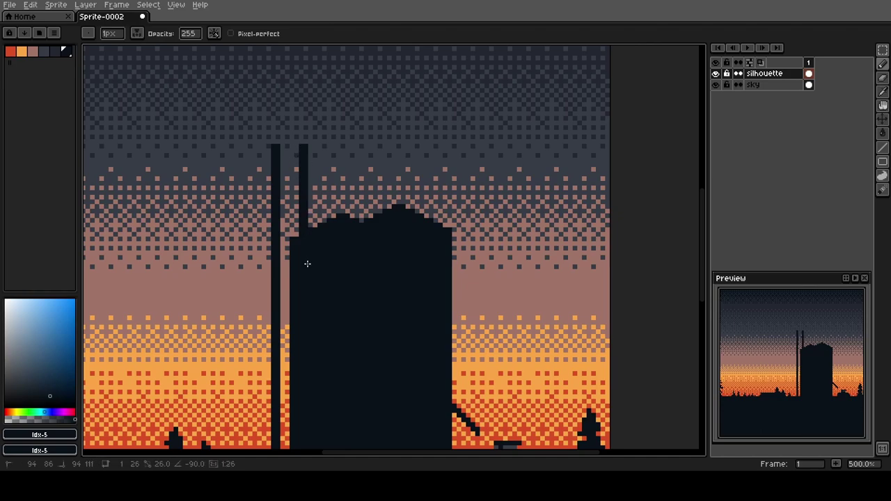
# Step: Extend the right pipe and curve it over to join the left pipe in a hollow loop
pyautogui.press('h')
pyautogui.scroll(2, 243, 172)
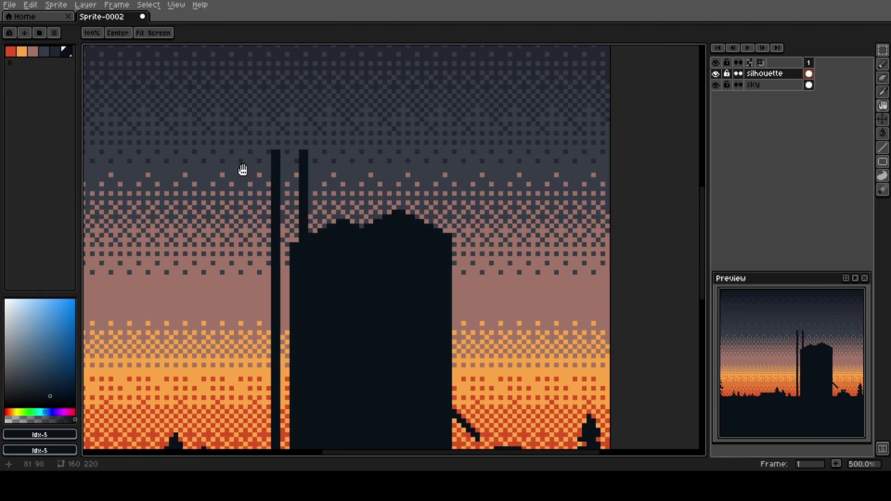
pyautogui.moveTo(243, 171); pyautogui.dragTo(244, 199)
pyautogui.press('b')
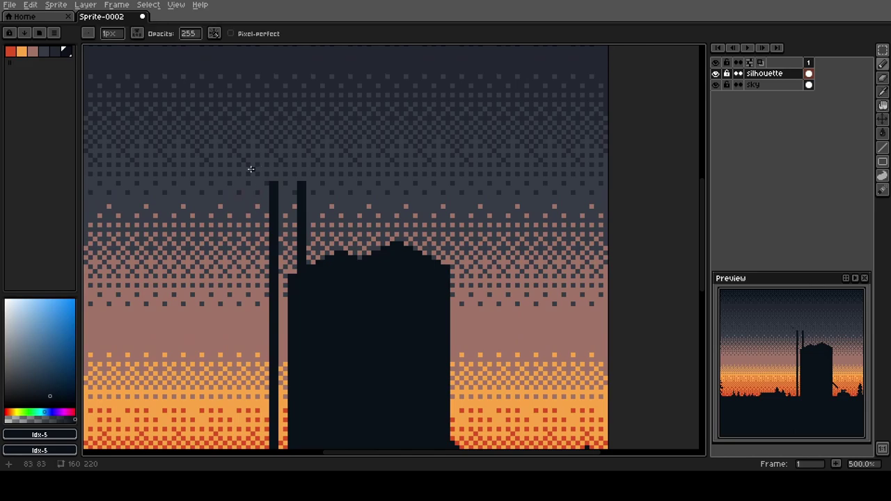
pyautogui.scroll(1, 254, 240)
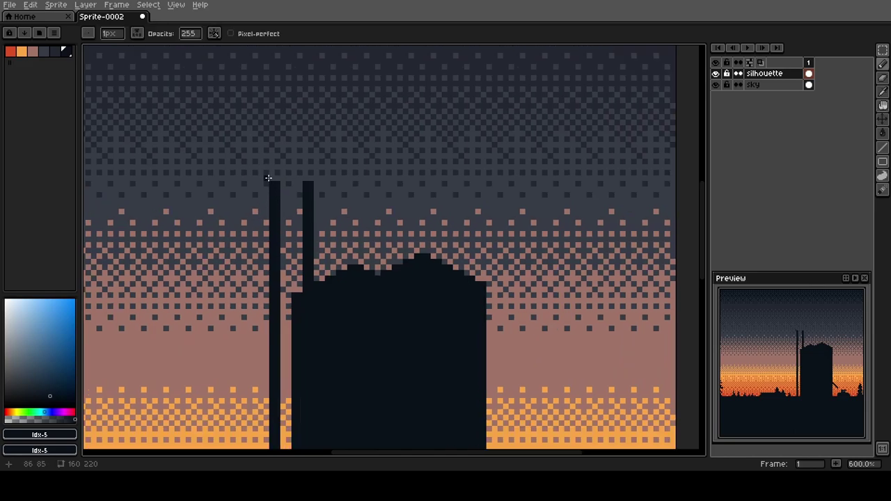
pyautogui.press('space')
pyautogui.moveTo(258, 155)
pyautogui.mouseDown()
pyautogui.moveTo(261, 253)
pyautogui.moveTo(278, 246)
pyautogui.mouseUp()
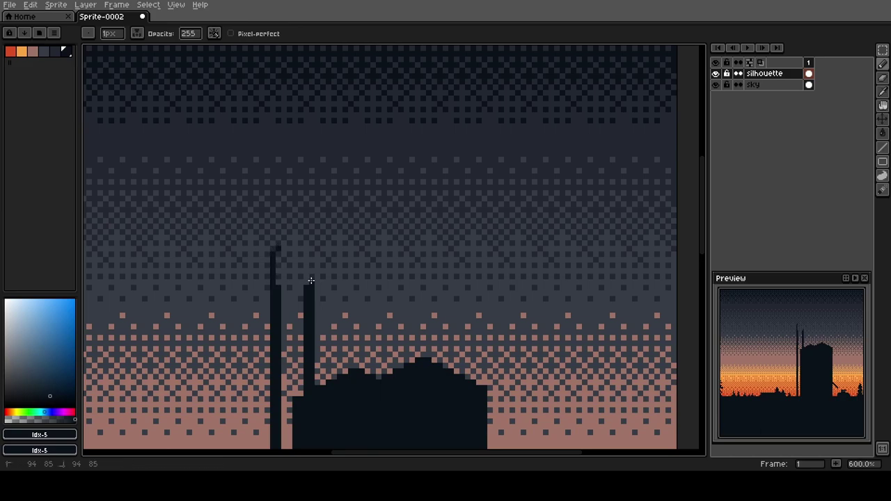
pyautogui.moveTo(311, 281); pyautogui.dragTo(312, 258)
pyautogui.moveTo(312, 255); pyautogui.dragTo(284, 242)
pyautogui.moveTo(276, 279); pyautogui.dragTo(298, 280)
# Step: Fill the pipe loop solid dark and add cap pixels, a short spout and a small arm
pyautogui.press('g')
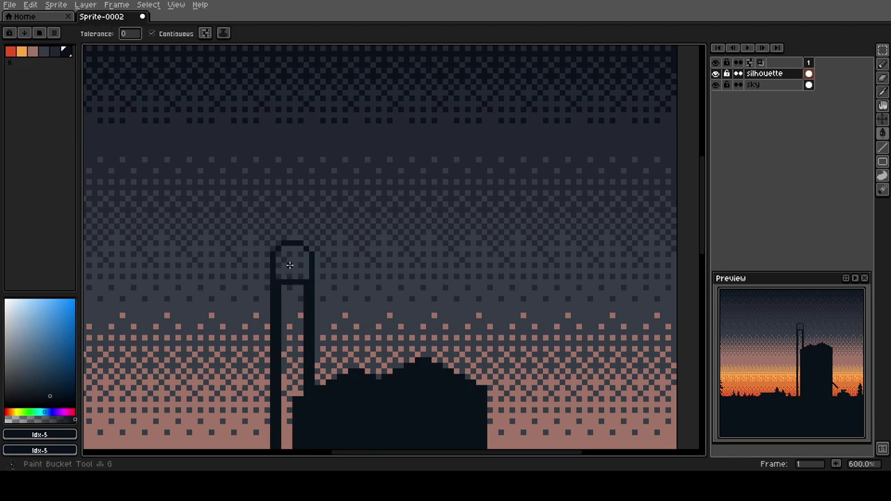
pyautogui.click(295, 259)
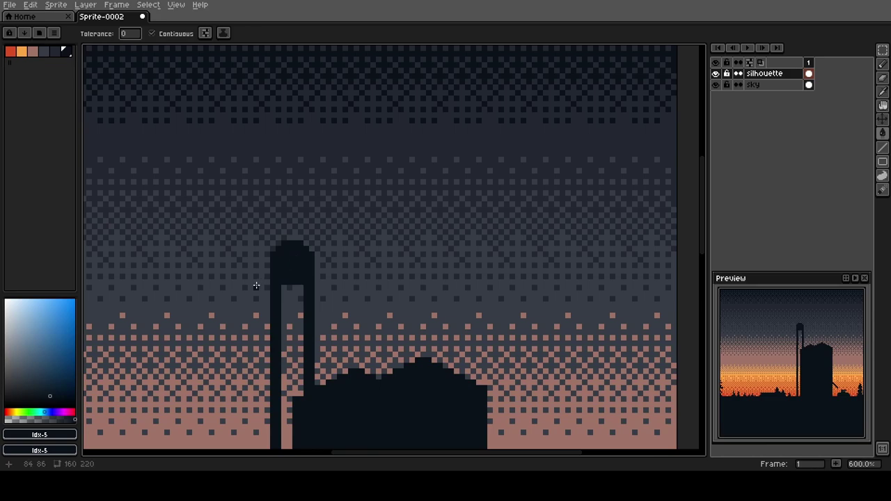
pyautogui.moveTo(238, 324); pyautogui.dragTo(234, 322)
pyautogui.press('b')
pyautogui.click(289, 236)
pyautogui.click(296, 228)
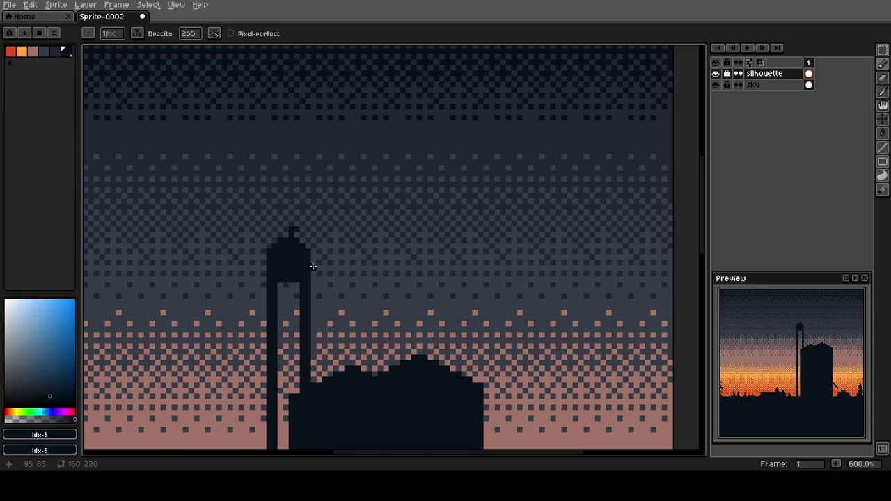
pyautogui.click(313, 270)
pyautogui.moveTo(316, 268); pyautogui.dragTo(320, 245)
pyautogui.moveTo(328, 244); pyautogui.dragTo(332, 244)
pyautogui.click(328, 248)
# Step: Place a single red light pixel atop the head, then go back to the dark colour
pyautogui.moveTo(223, 278); pyautogui.dragTo(268, 252)
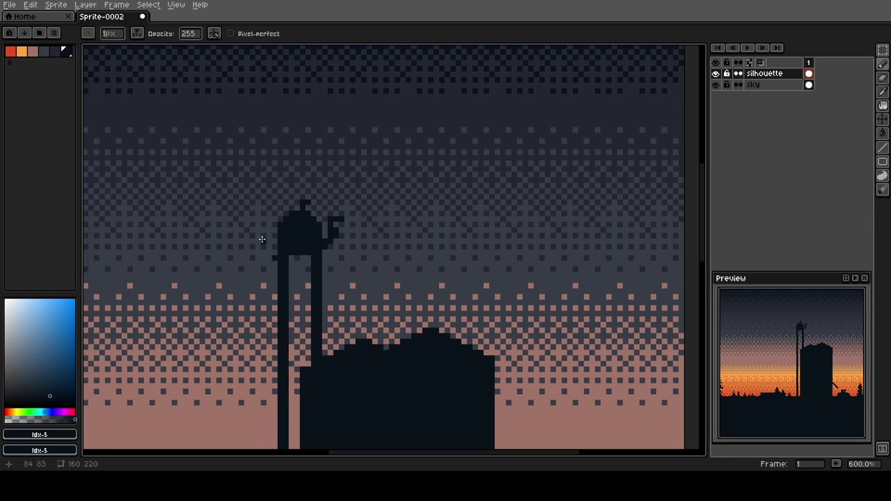
pyautogui.click(10, 51)
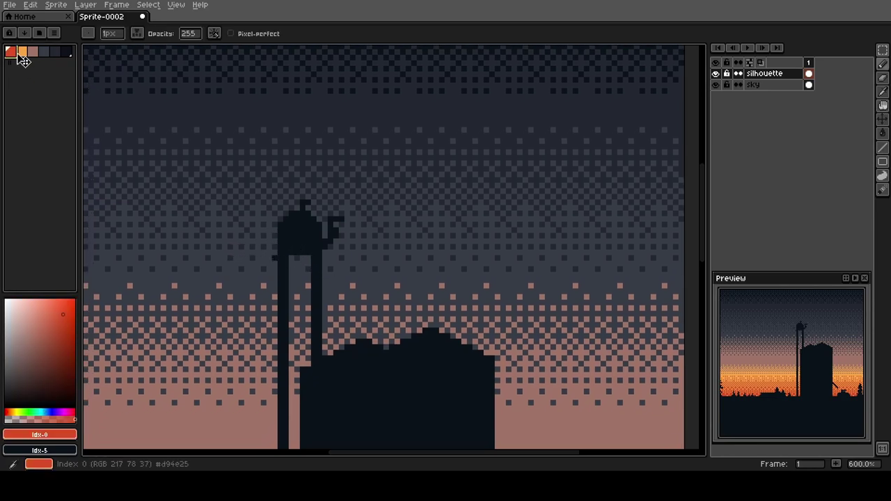
pyautogui.click(334, 213)
pyautogui.click(66, 51)
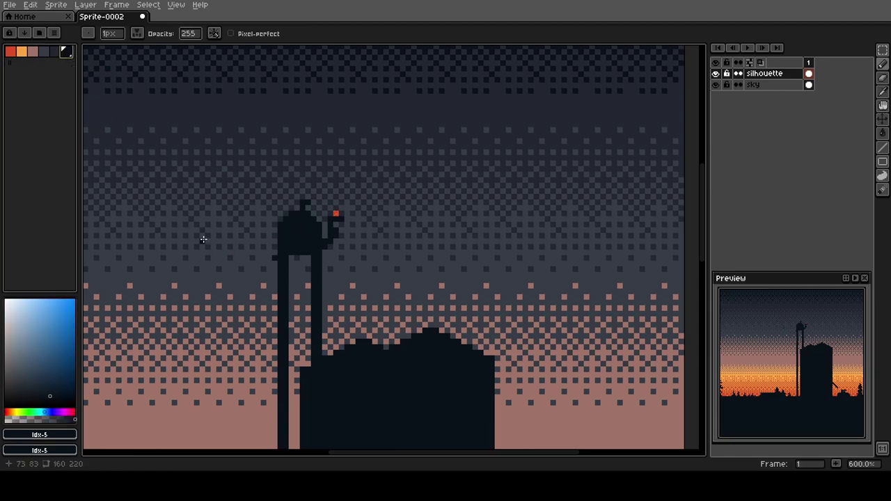
pyautogui.press('space')
pyautogui.moveTo(228, 308); pyautogui.dragTo(221, 226)
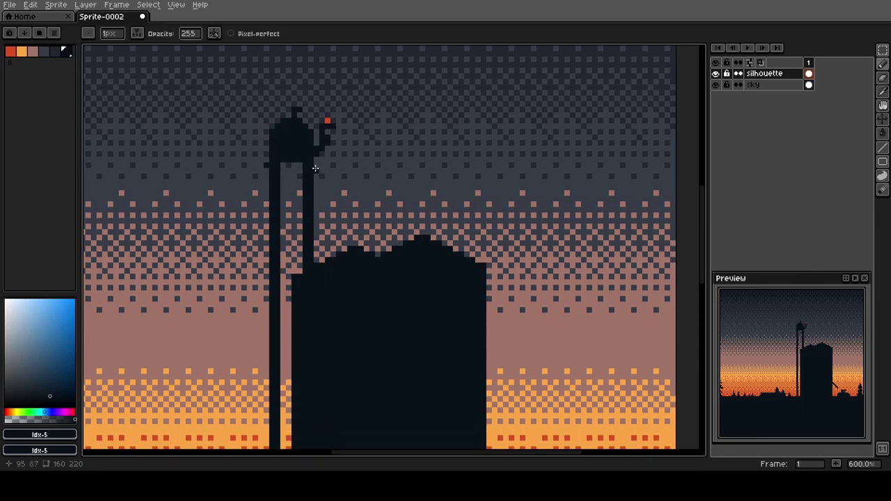
# Step: Add crossbar rungs to the water tower's right legs
pyautogui.moveTo(315, 168)
pyautogui.mouseDown()
pyautogui.moveTo(333, 171)
pyautogui.moveTo(333, 252)
pyautogui.mouseUp()
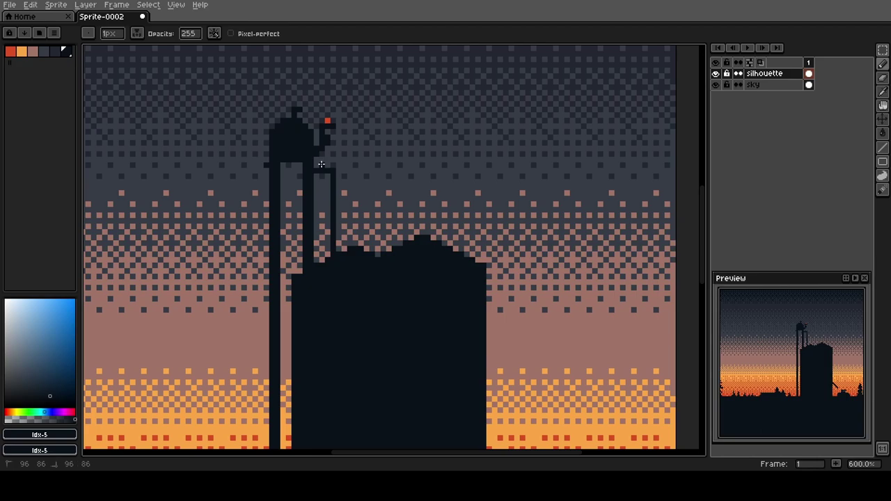
pyautogui.moveTo(322, 174); pyautogui.dragTo(321, 262)
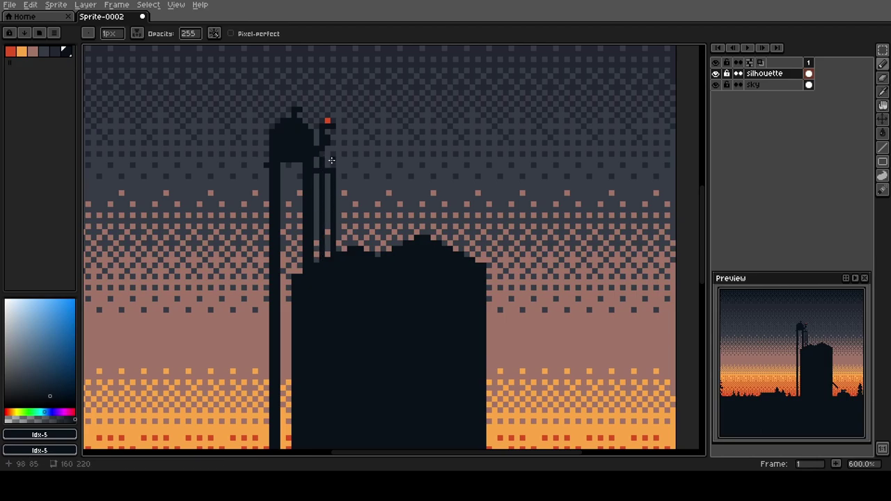
pyautogui.moveTo(332, 161); pyautogui.dragTo(332, 165)
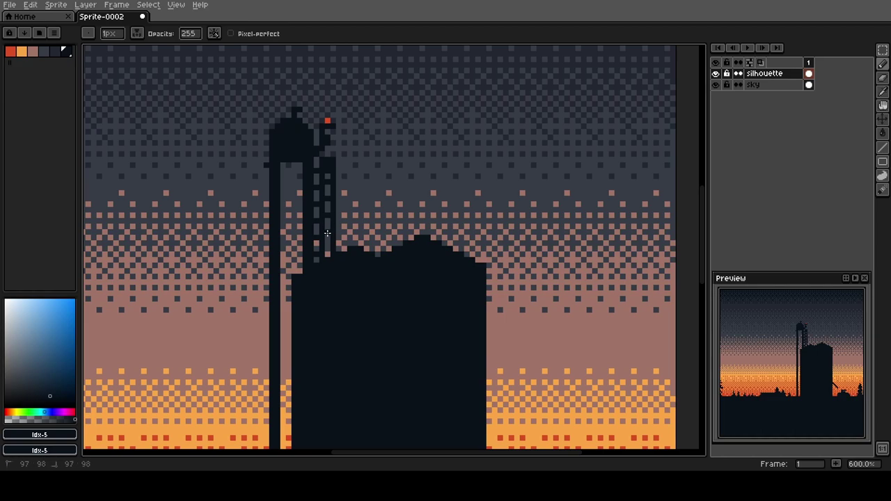
# Step: Draw a thin leg down the tower's left side to the ground with a short foot
pyautogui.press('space')
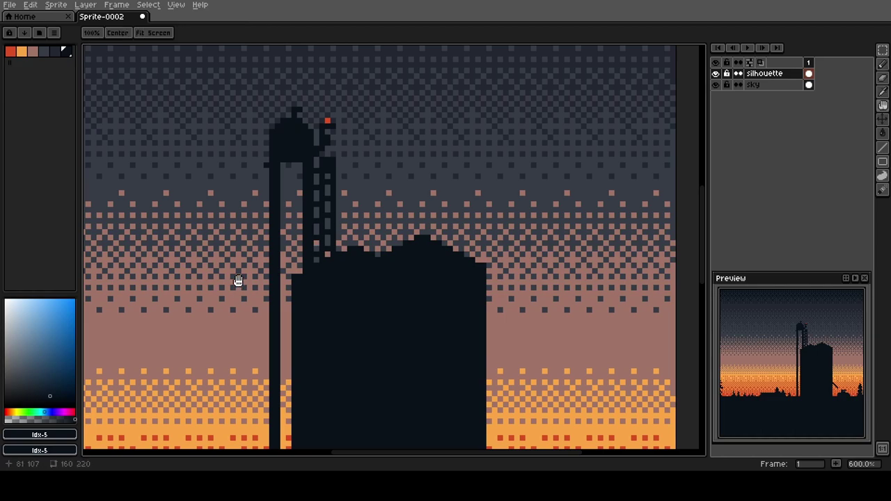
pyautogui.moveTo(229, 289); pyautogui.dragTo(292, 255)
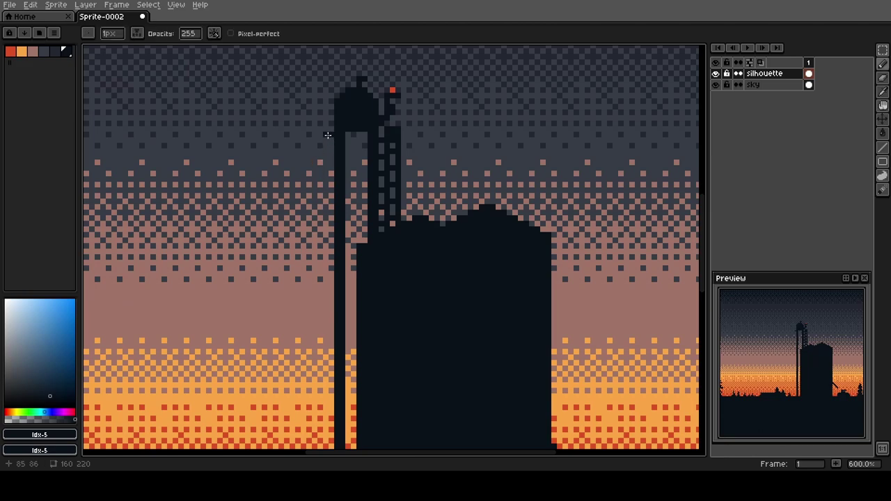
pyautogui.moveTo(325, 135)
pyautogui.mouseDown()
pyautogui.moveTo(313, 449)
pyautogui.moveTo(325, 379)
pyautogui.moveTo(300, 378)
pyautogui.moveTo(315, 314)
pyautogui.moveTo(309, 341)
pyautogui.mouseUp()
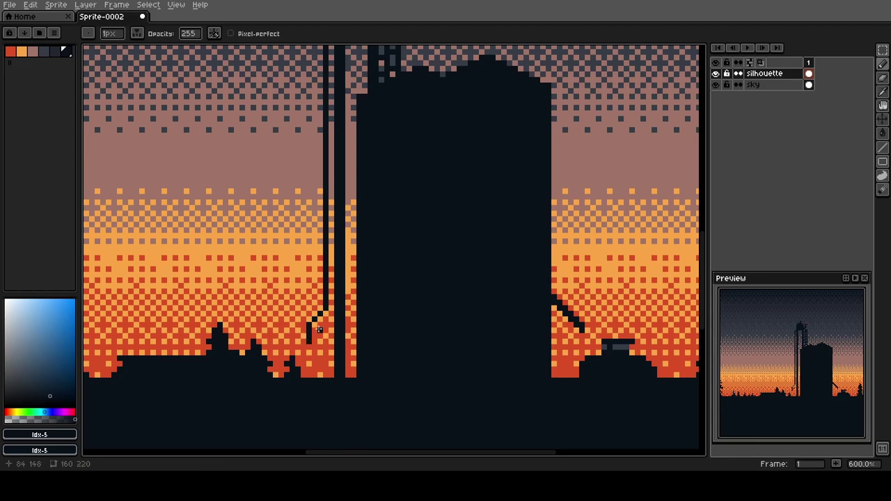
pyautogui.moveTo(309, 336); pyautogui.dragTo(335, 337)
pyautogui.scroll(-1, 282, 269)
pyautogui.moveTo(286, 239); pyautogui.dragTo(281, 293)
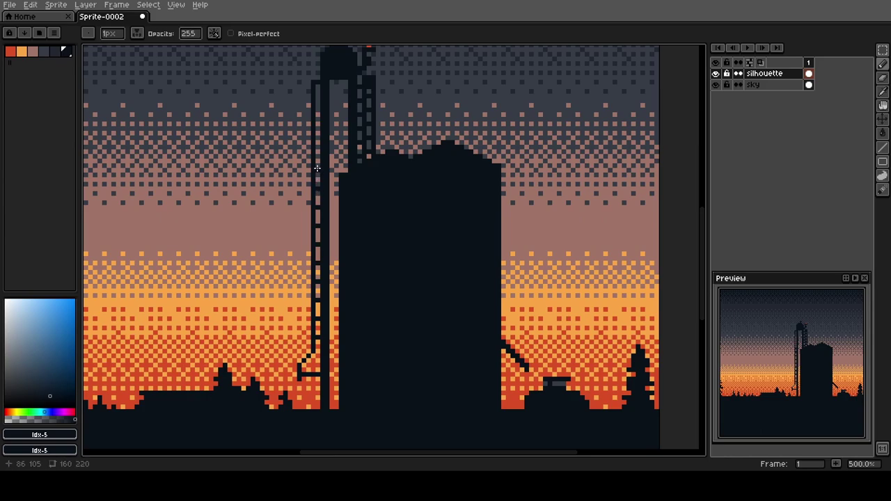
# Step: Zoom in on the tower top and draw a rung between the two left poles below the tank
pyautogui.scroll(3, 316, 168)
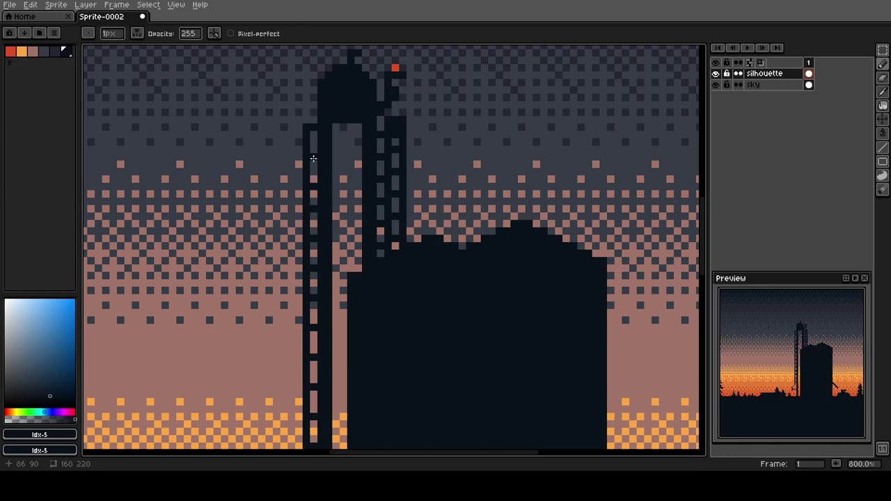
pyautogui.scroll(-1, 312, 220)
pyautogui.moveTo(314, 258); pyautogui.dragTo(260, 195)
pyautogui.scroll(-1, 258, 225)
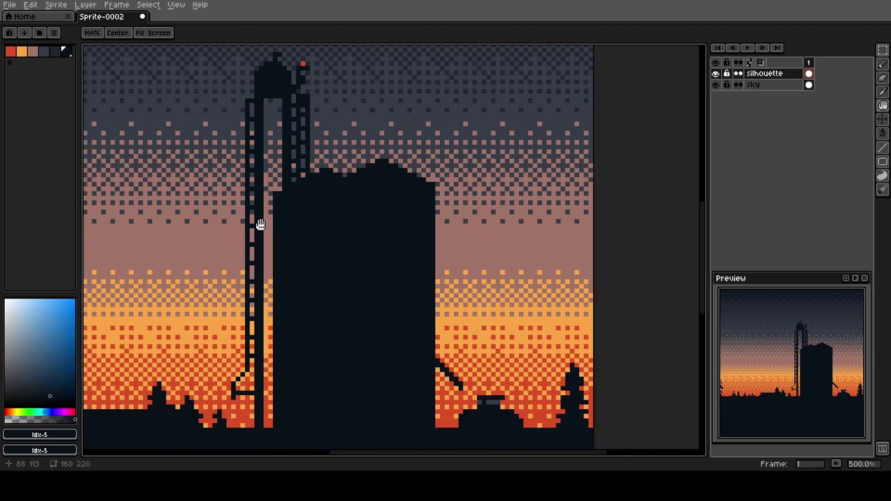
pyautogui.moveTo(261, 140)
pyautogui.mouseDown()
pyautogui.moveTo(255, 177)
pyautogui.moveTo(272, 155)
pyautogui.mouseUp()
pyautogui.scroll(1, 261, 159)
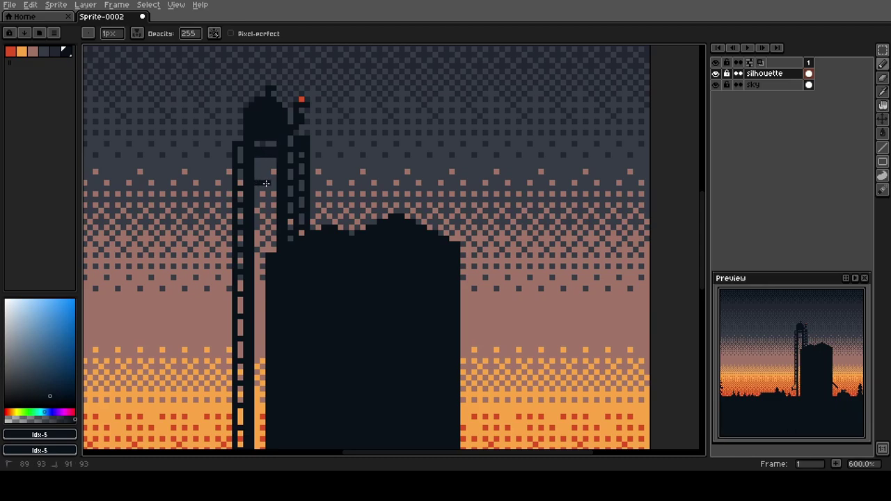
pyautogui.moveTo(258, 188); pyautogui.dragTo(273, 189)
# Step: Copy the 4x6 tower window down the central column and drop it in place
pyautogui.press('m')
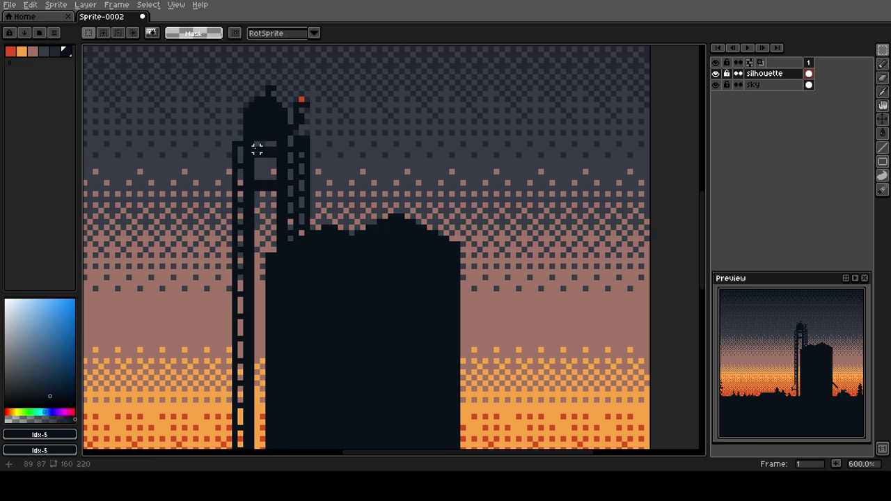
pyautogui.moveTo(254, 146); pyautogui.dragTo(278, 183)
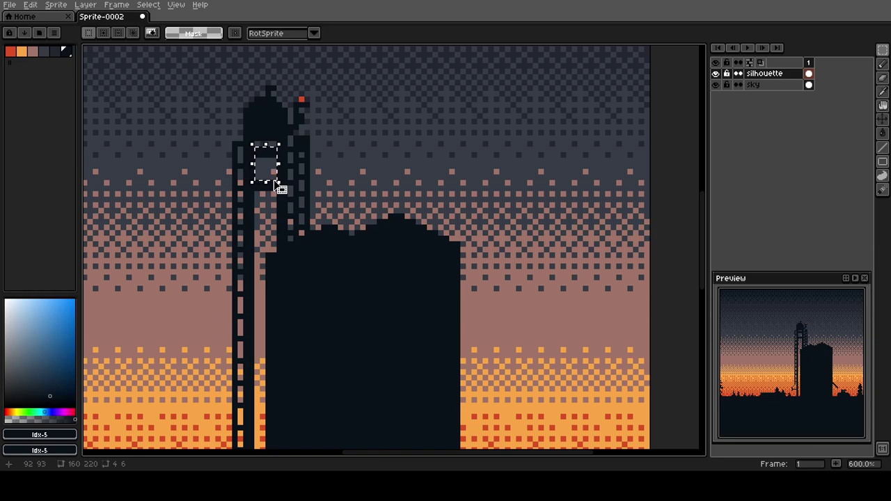
pyautogui.moveTo(276, 185); pyautogui.dragTo(268, 211)
pyautogui.hotkey('ctrl', 'z')
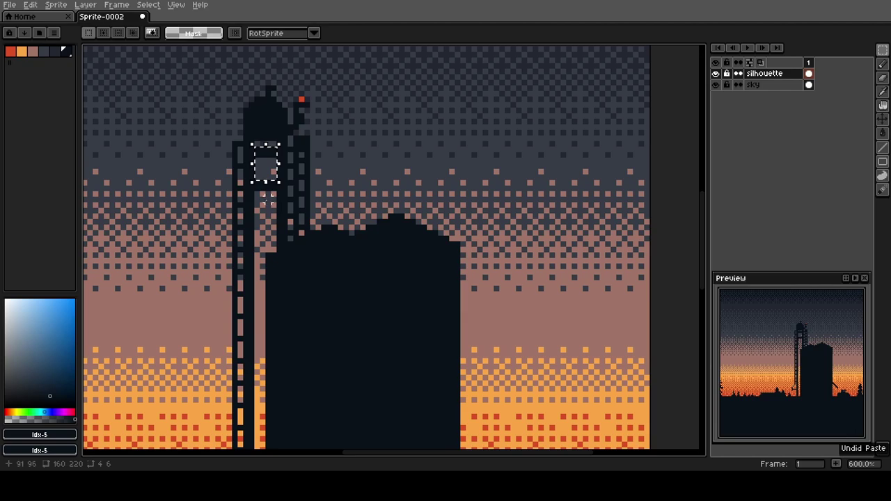
pyautogui.hotkey('ctrl', 'd')
pyautogui.press('m')
pyautogui.moveTo(257, 160); pyautogui.dragTo(277, 193)
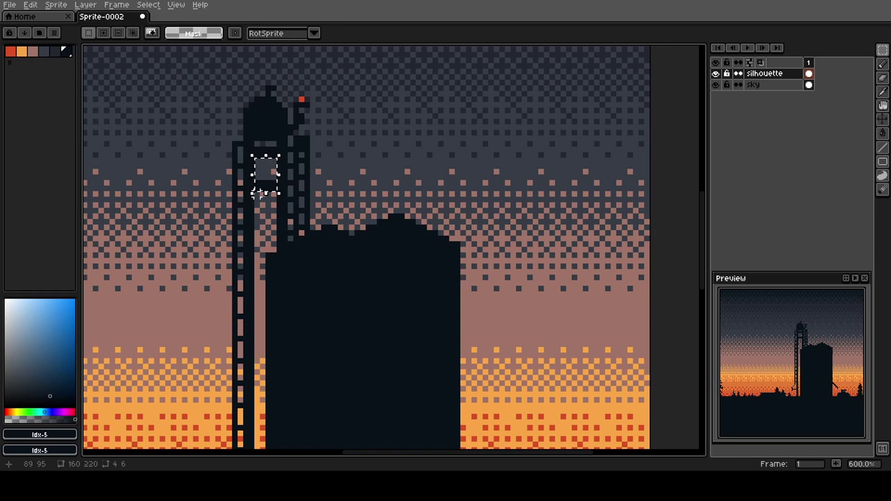
pyautogui.moveTo(264, 189); pyautogui.dragTo(277, 370)
pyautogui.click(278, 311)
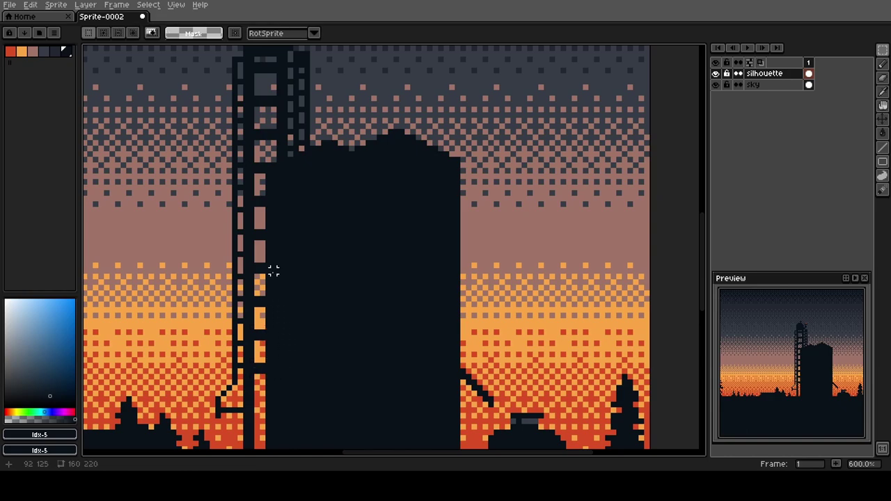
# Step: Zoom in to check the tower windows, testing a dark pixel in one and undoing it
pyautogui.press('space')
pyautogui.scroll(1, 259, 110)
pyautogui.moveTo(259, 110); pyautogui.dragTo(264, 203)
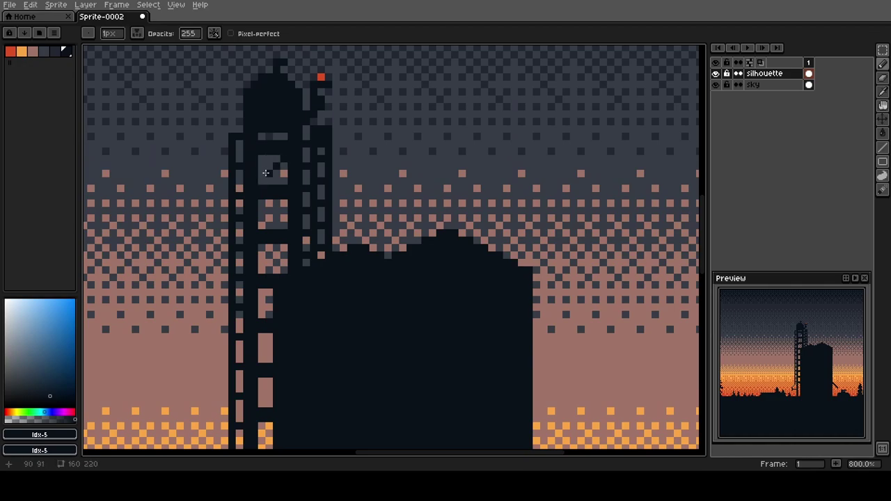
pyautogui.click(266, 173)
pyautogui.scroll(-1, 276, 219)
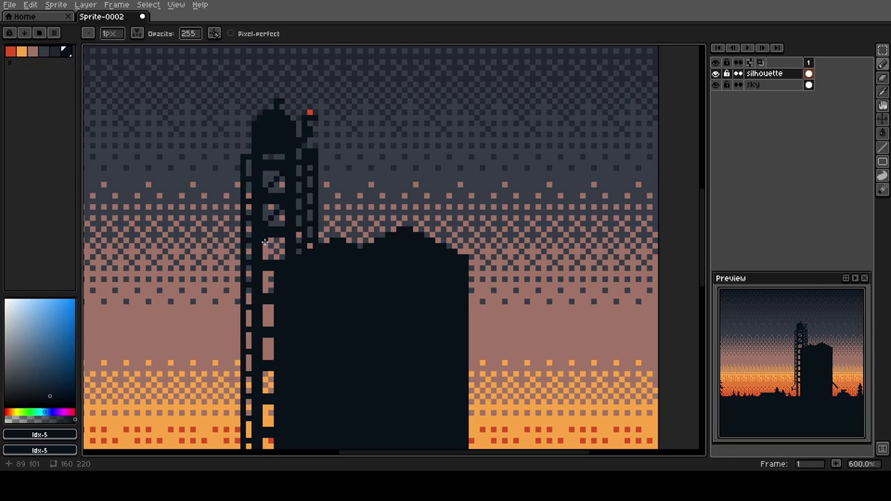
pyautogui.hotkey('ctrl', 'z')
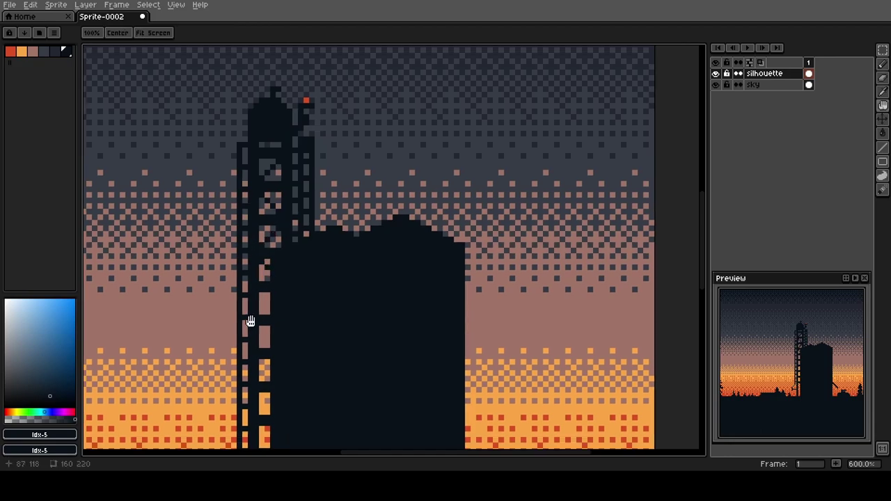
pyautogui.moveTo(249, 317); pyautogui.dragTo(258, 290)
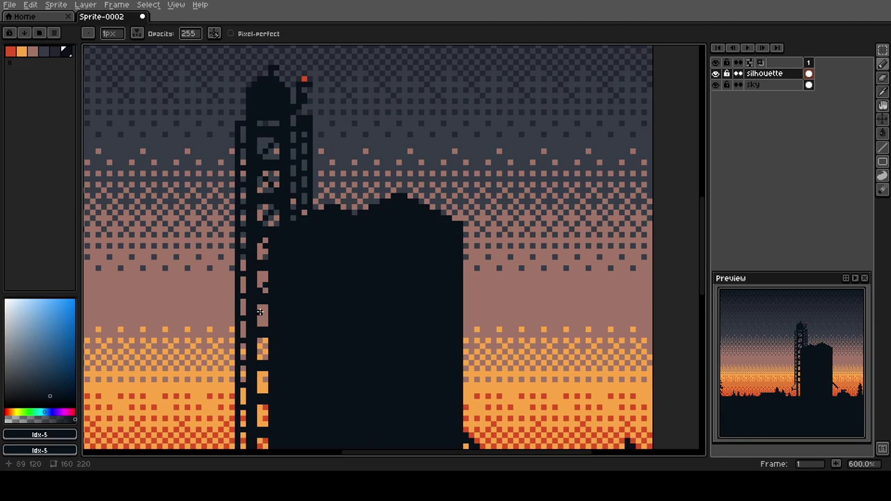
pyautogui.press('space')
pyautogui.moveTo(241, 346); pyautogui.dragTo(238, 262)
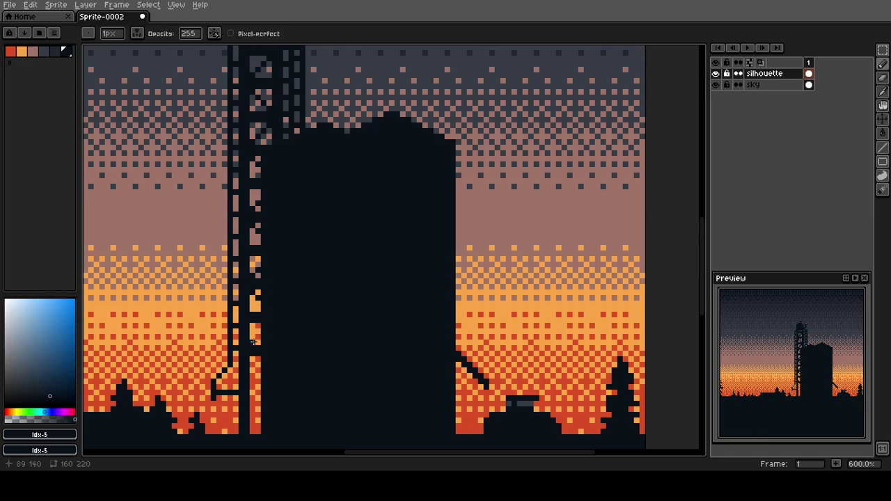
pyautogui.scroll(-2, 231, 302)
# Step: Zoom out and pan to view the whole sunset picture
pyautogui.scroll(-1, 228, 299)
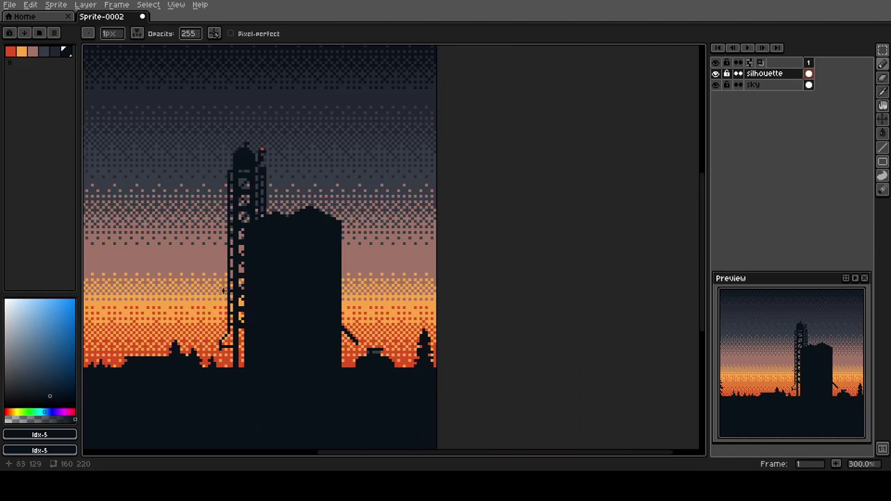
pyautogui.moveTo(195, 232); pyautogui.dragTo(262, 237)
pyautogui.scroll(-2, 253, 241)
pyautogui.scroll(1, 271, 259)
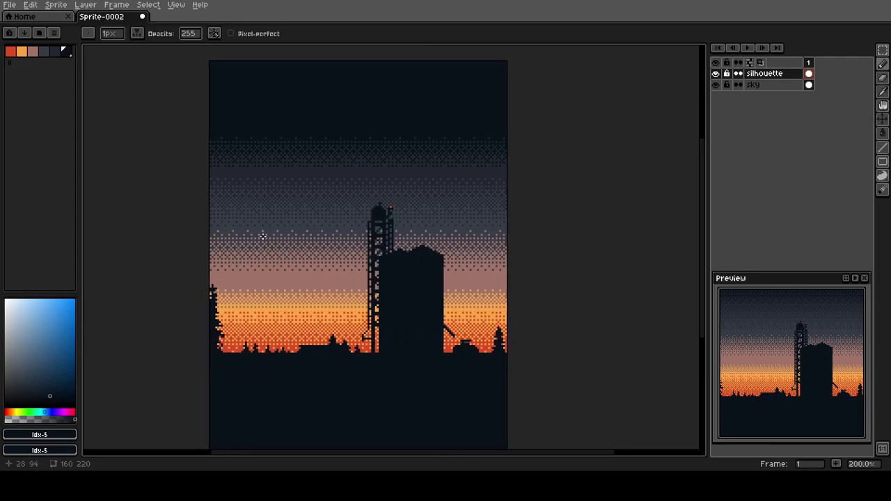
# Step: Hide the silhouette layer so only the sky shows, and recentre the view
pyautogui.click(716, 86)
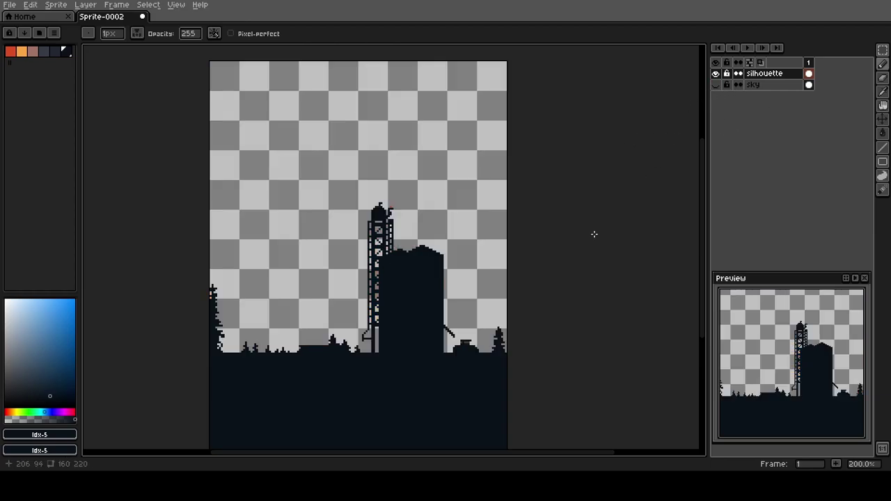
pyautogui.click(717, 84)
pyautogui.click(716, 73)
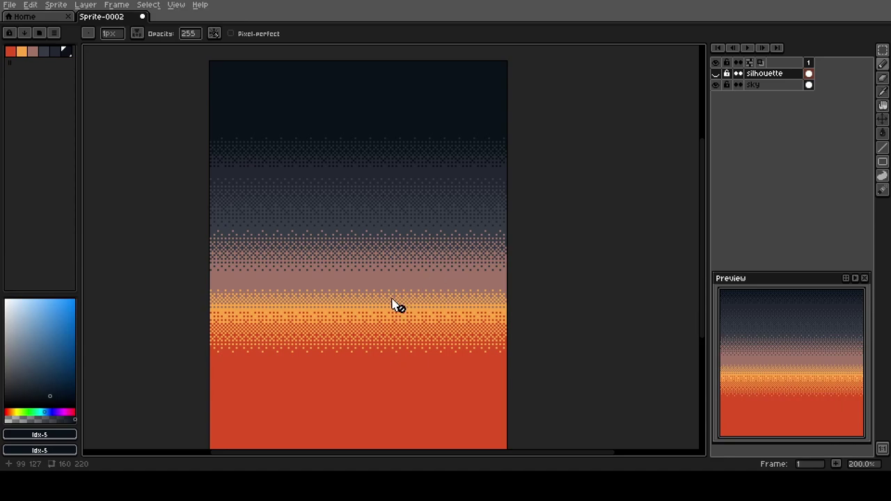
pyautogui.press('h')
pyautogui.moveTo(291, 374); pyautogui.dragTo(272, 355)
pyautogui.press('b')
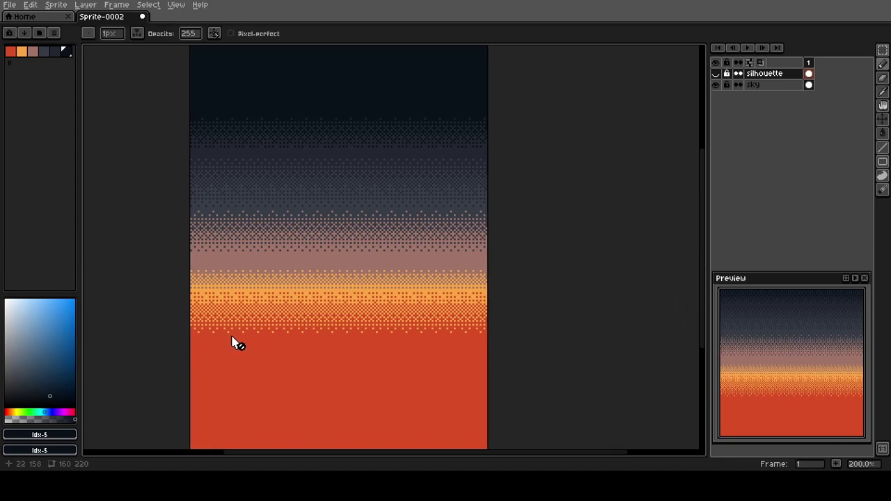
# Step: Spray red specks across the orange band on the sky layer
pyautogui.keyDown('alt'); pyautogui.click(249, 359); pyautogui.keyUp('alt')
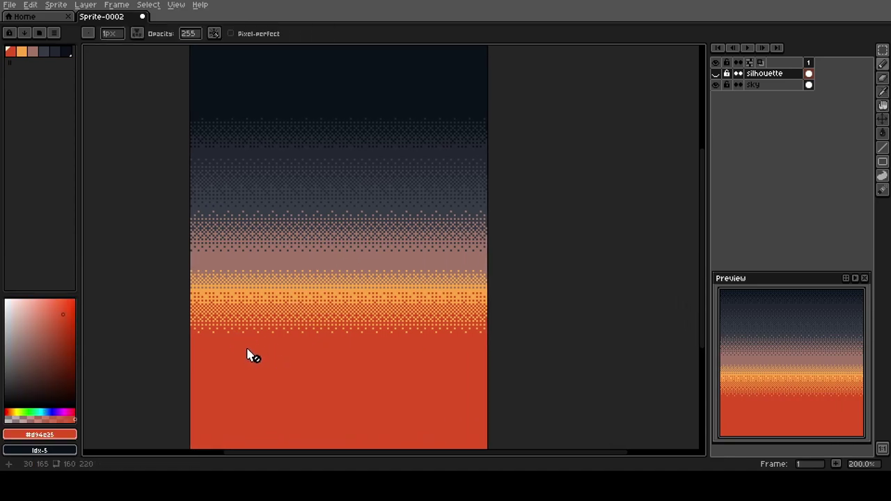
pyautogui.click(314, 227)
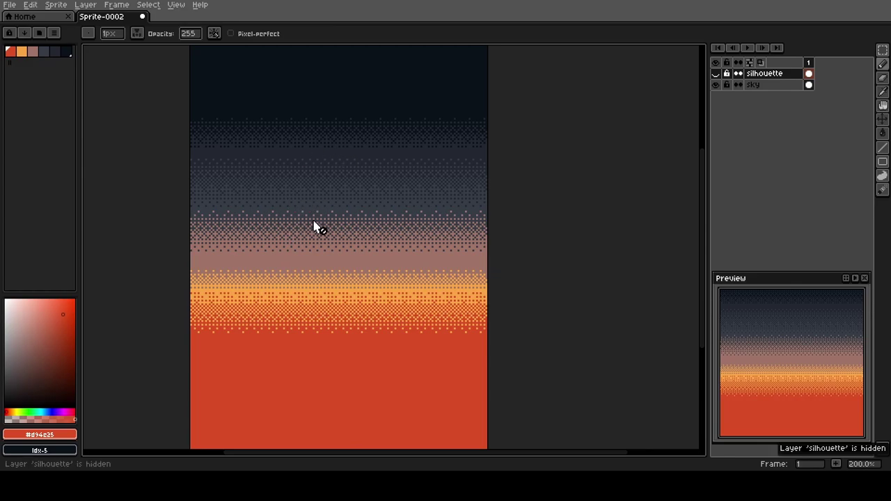
pyautogui.hotkey('shift', 'b')
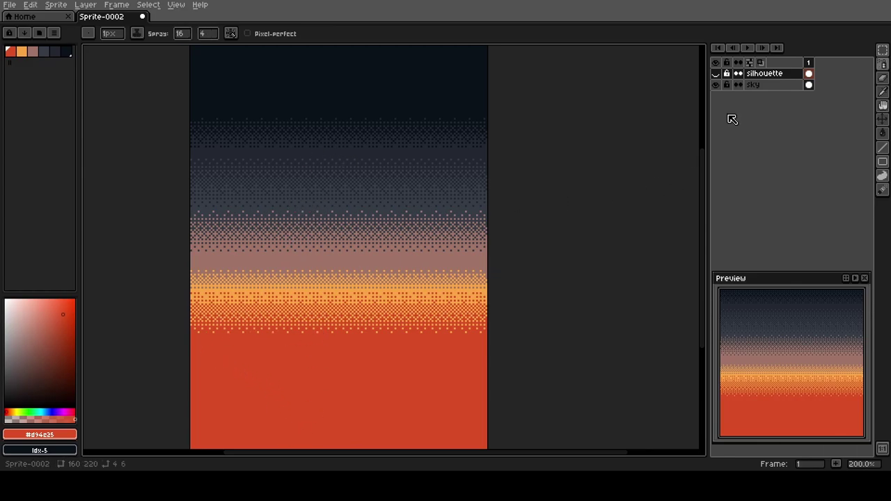
pyautogui.click(777, 84)
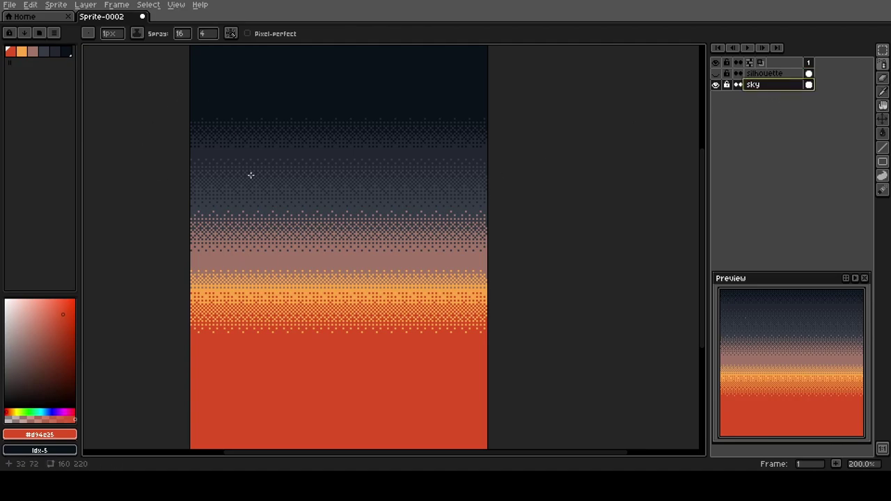
pyautogui.moveTo(196, 342)
pyautogui.mouseDown()
pyautogui.moveTo(452, 342)
pyautogui.moveTo(262, 320)
pyautogui.moveTo(224, 328)
pyautogui.moveTo(407, 338)
pyautogui.mouseUp()
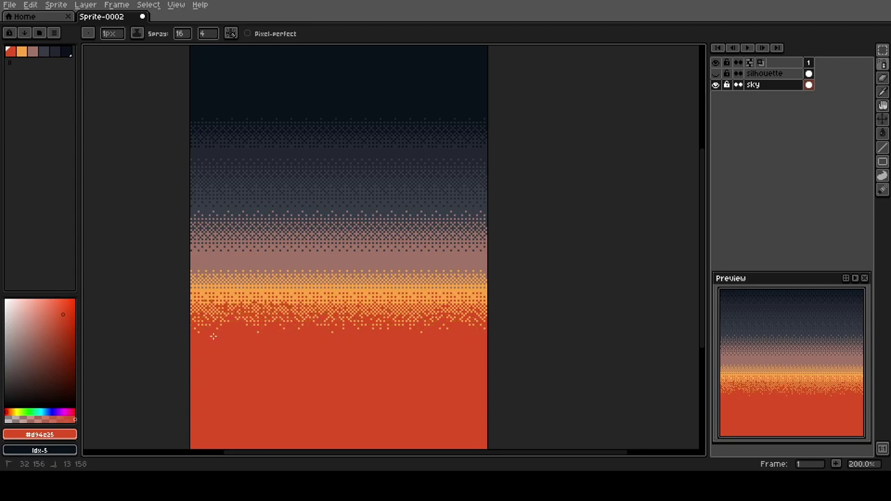
pyautogui.keyDown('alt'); pyautogui.click(248, 280); pyautogui.keyUp('alt')
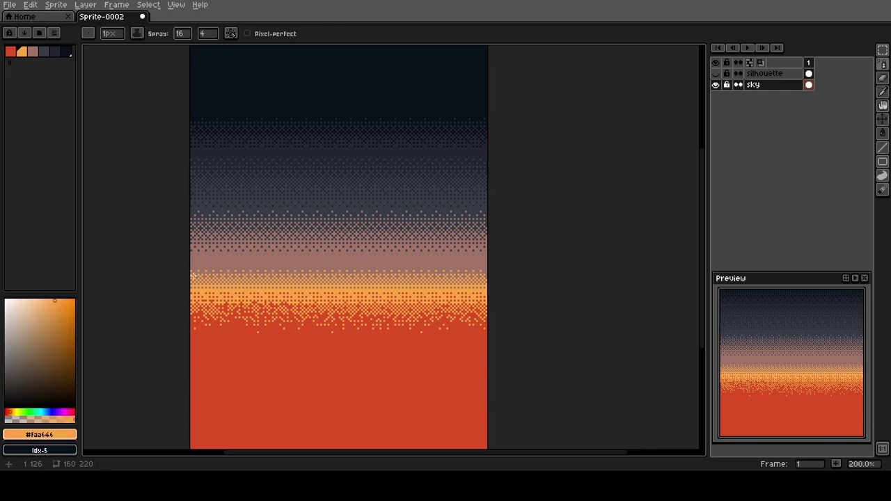
pyautogui.moveTo(194, 275); pyautogui.dragTo(230, 278)
pyautogui.hotkey('ctrl', 'z')
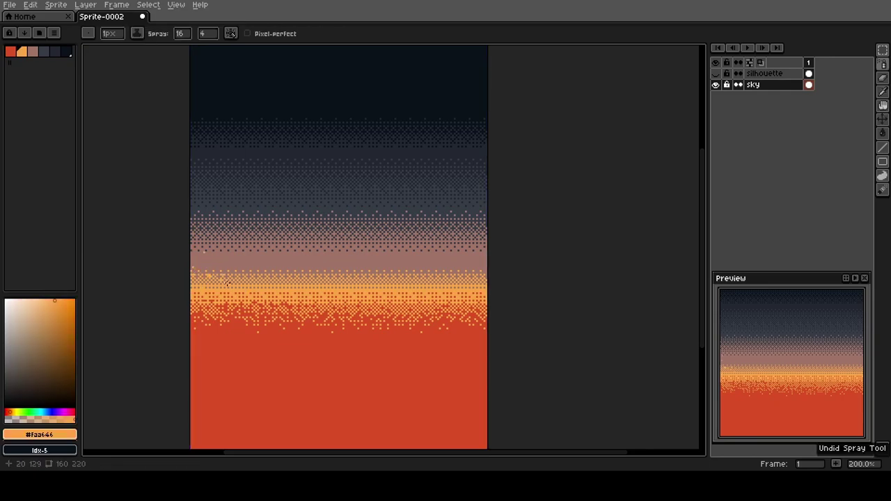
pyautogui.hotkey('ctrl', 'z')
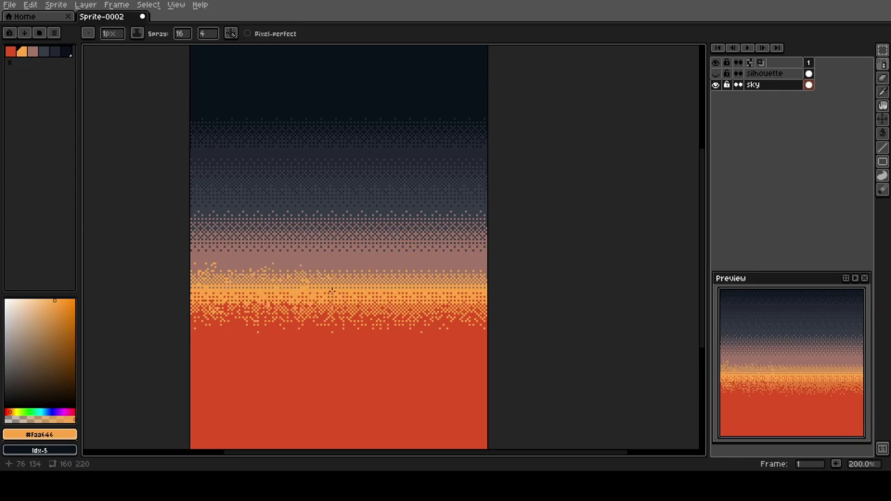
# Step: Spray mauve into the middle band and near-black dots along the dark upper band
pyautogui.keyDown('alt'); pyautogui.click(470, 257); pyautogui.keyUp('alt')
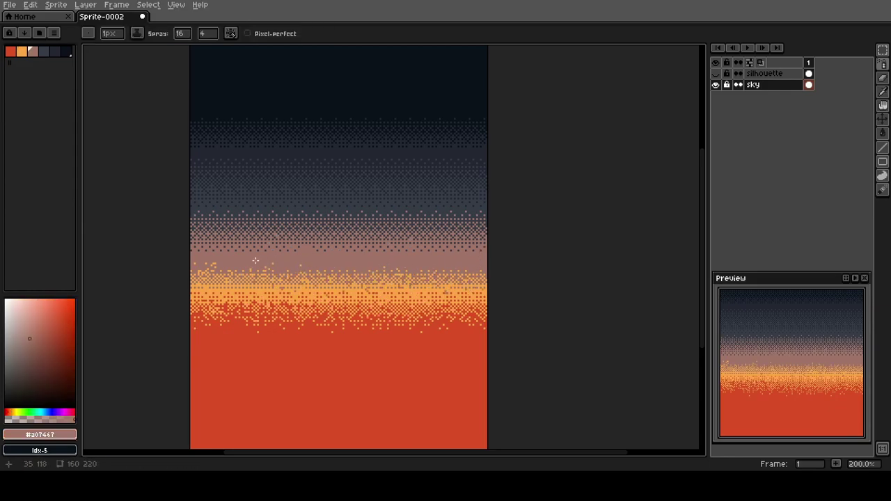
pyautogui.click(202, 262)
pyautogui.press('alt')
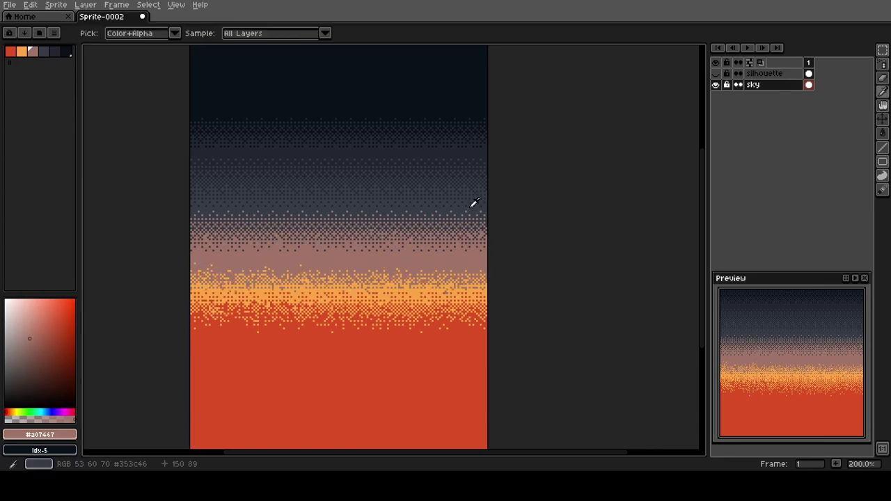
pyautogui.keyDown('alt'); pyautogui.click(480, 208); pyautogui.keyUp('alt')
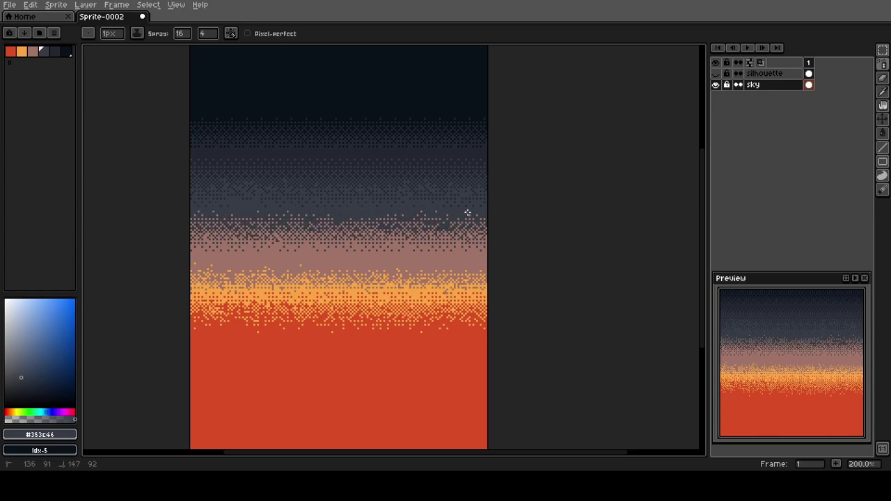
pyautogui.keyDown('alt'); pyautogui.click(230, 148); pyautogui.keyUp('alt')
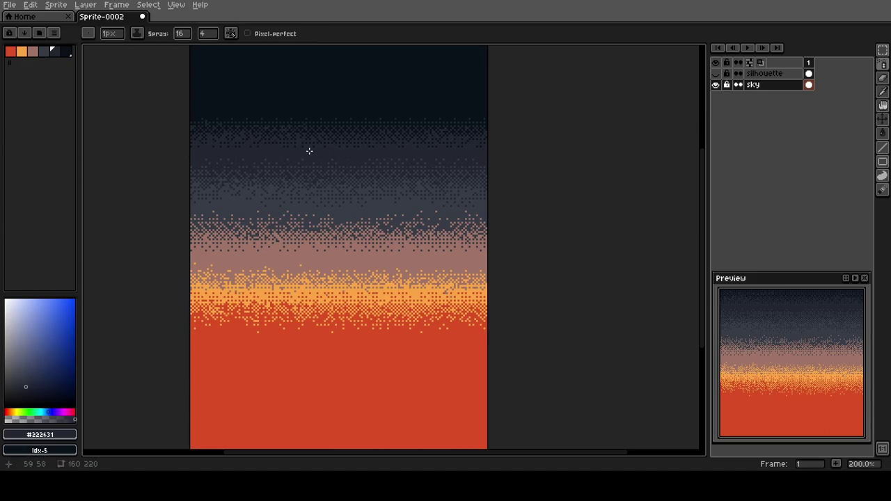
pyautogui.keyDown('alt'); pyautogui.click(298, 105); pyautogui.keyUp('alt')
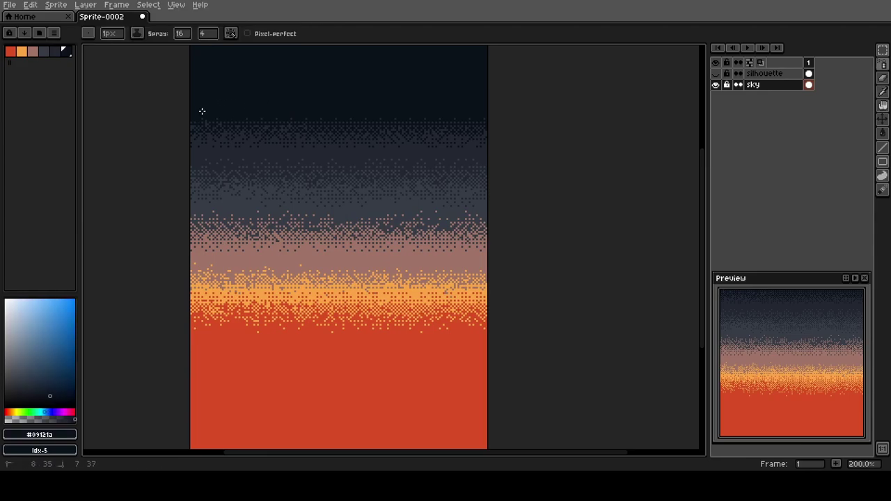
pyautogui.moveTo(471, 122); pyautogui.dragTo(476, 122)
# Step: Draw red pencil streaks and dabs over the orange dither band
pyautogui.keyDown('alt'); pyautogui.click(265, 338); pyautogui.keyUp('alt')
pyautogui.press('b')
pyautogui.click(257, 317)
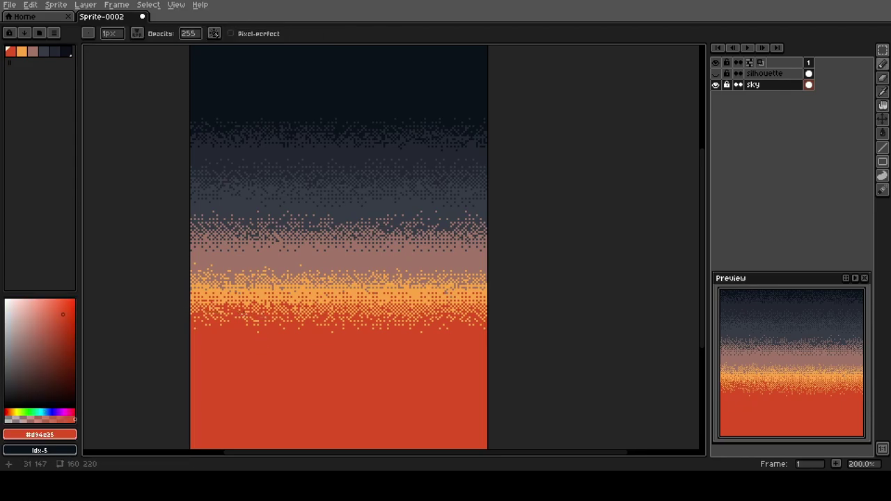
pyautogui.moveTo(259, 301); pyautogui.dragTo(269, 305)
pyautogui.click(456, 302)
pyautogui.moveTo(425, 316)
pyautogui.mouseDown()
pyautogui.moveTo(411, 303)
pyautogui.moveTo(358, 308)
pyautogui.mouseUp()
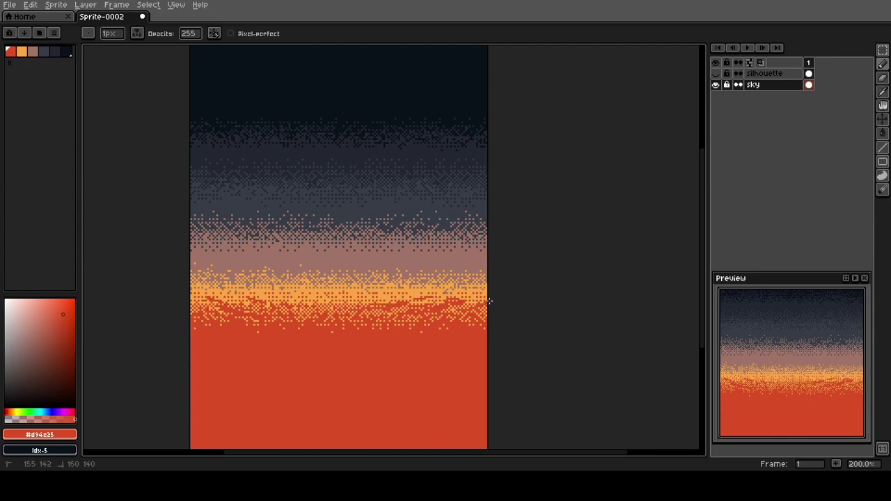
# Step: Add mauve touches and darker slate and navy streaks through the upper sky bands
pyautogui.press('i')
pyautogui.click(265, 256)
pyautogui.press('b')
pyautogui.click(246, 282)
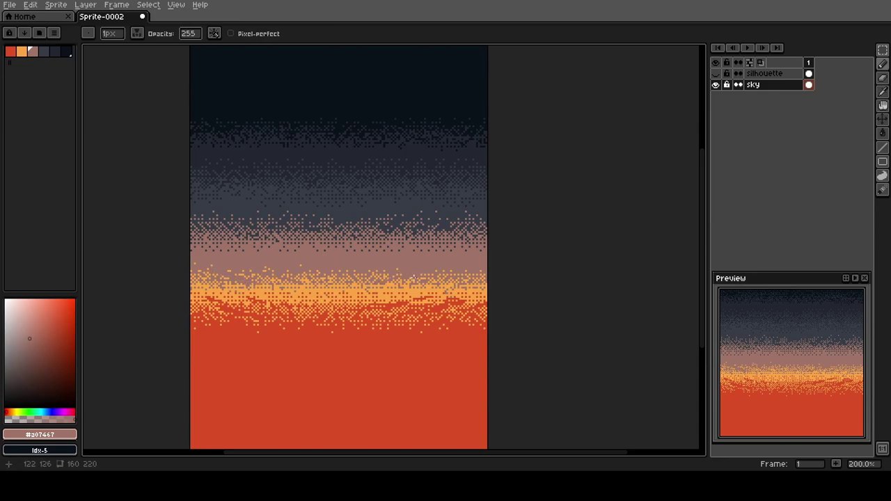
pyautogui.keyDown('alt'); pyautogui.click(230, 218); pyautogui.keyUp('alt')
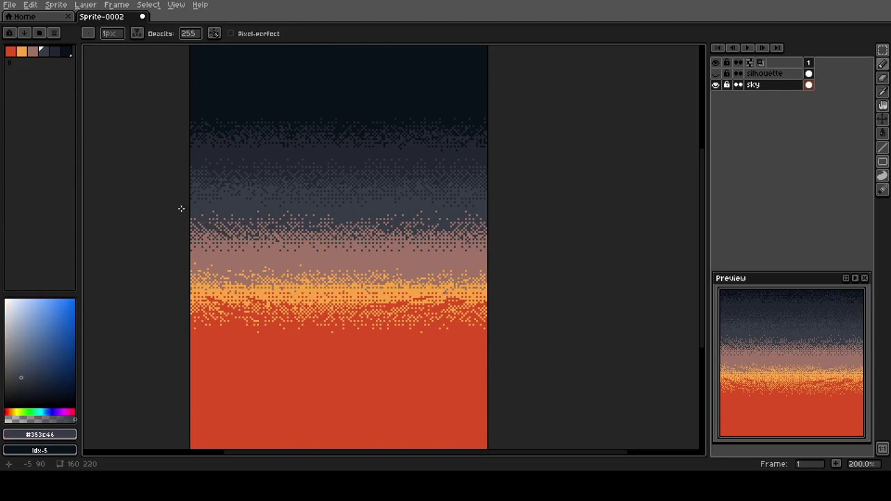
pyautogui.moveTo(413, 243); pyautogui.dragTo(437, 239)
pyautogui.keyDown('alt'); pyautogui.click(213, 147); pyautogui.keyUp('alt')
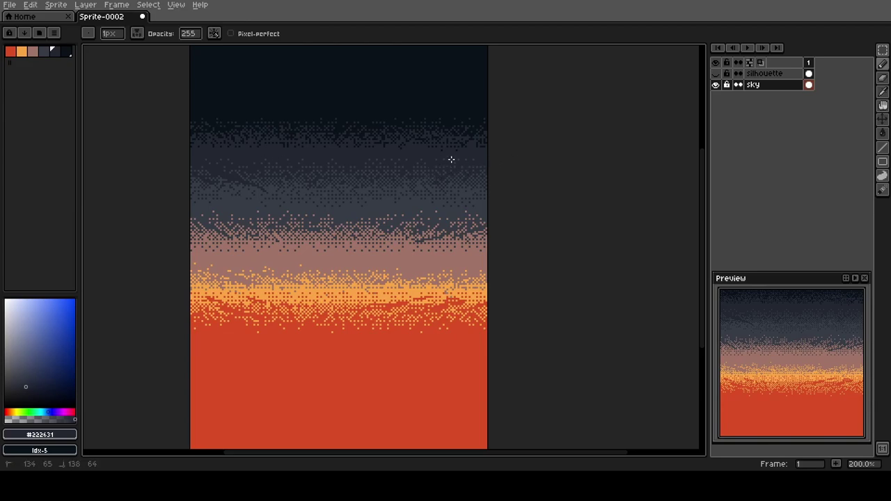
pyautogui.moveTo(358, 165); pyautogui.dragTo(326, 243)
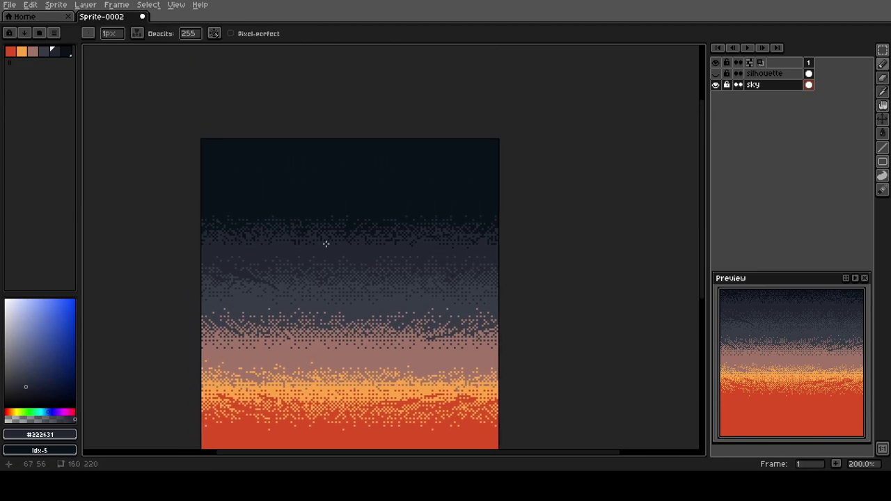
pyautogui.keyDown('alt'); pyautogui.click(238, 199); pyautogui.keyUp('alt')
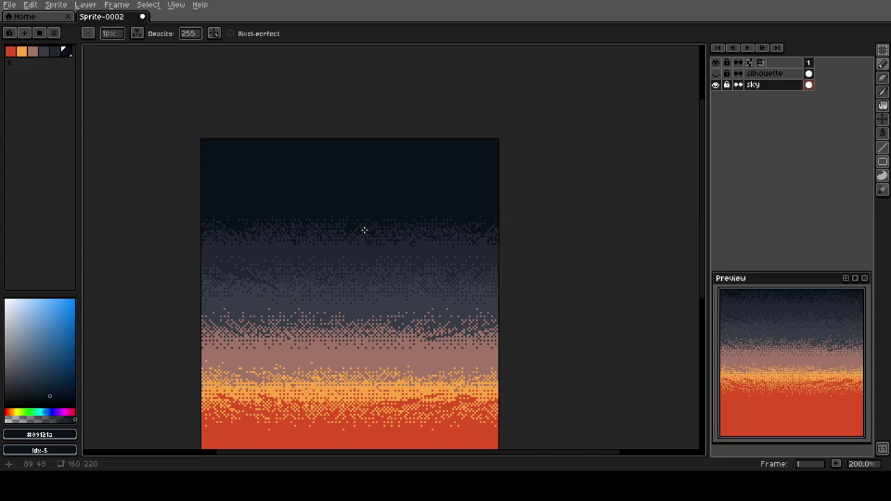
# Step: Add a new layer above the sky and name it 'stars'
pyautogui.scroll(-1, 310, 271)
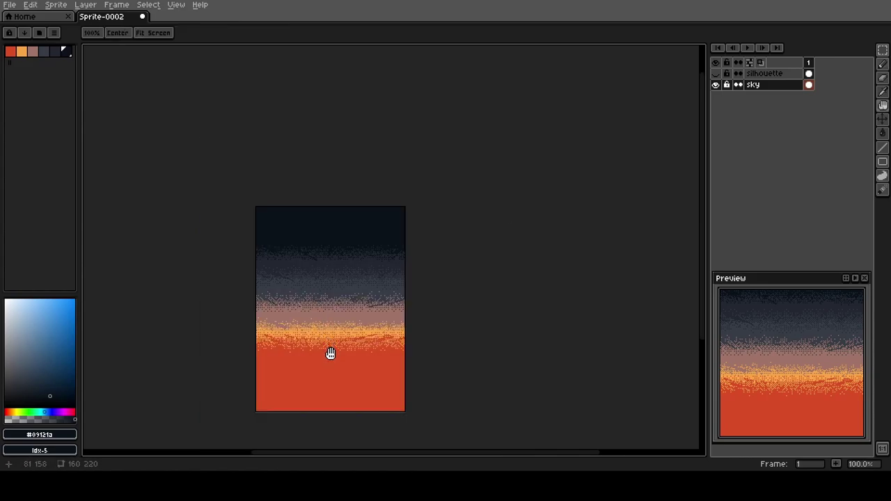
pyautogui.moveTo(328, 354); pyautogui.dragTo(310, 328)
pyautogui.scroll(2, 321, 271)
pyautogui.moveTo(336, 251); pyautogui.dragTo(325, 314)
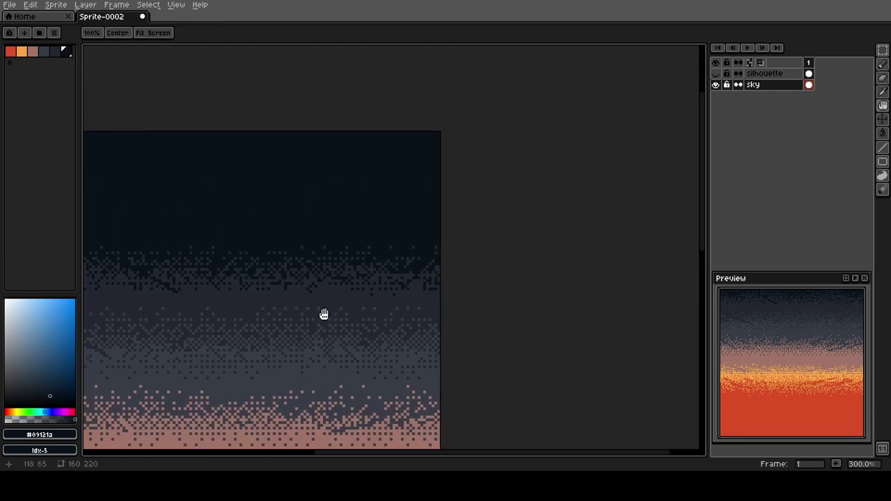
pyautogui.scroll(-1, 339, 291)
pyautogui.scroll(-1, 338, 285)
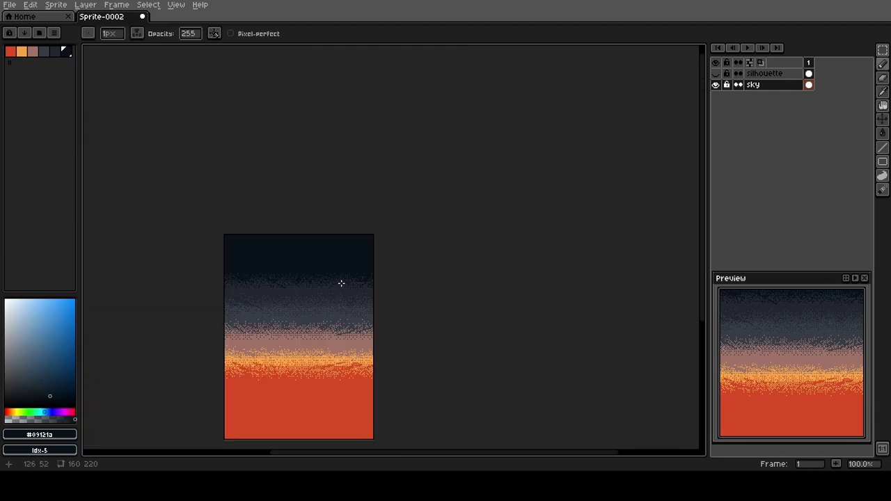
pyautogui.hotkey('shift', 'n')
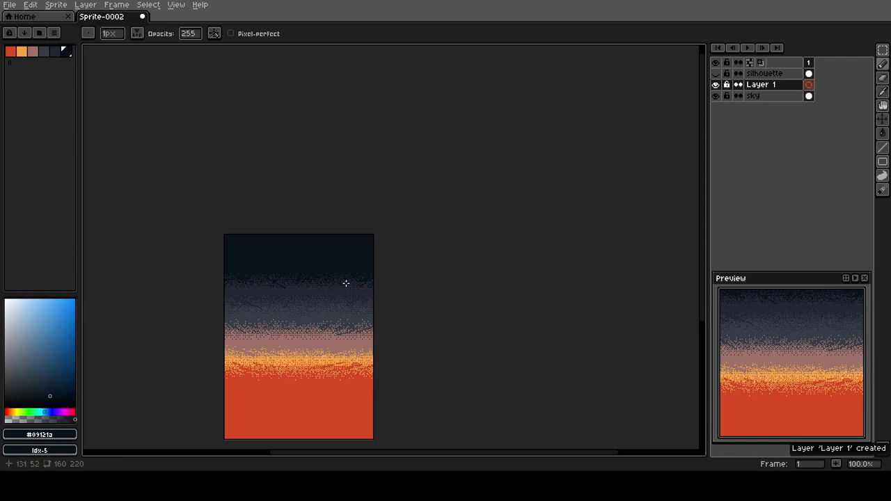
pyautogui.hotkey('shift', 'p')
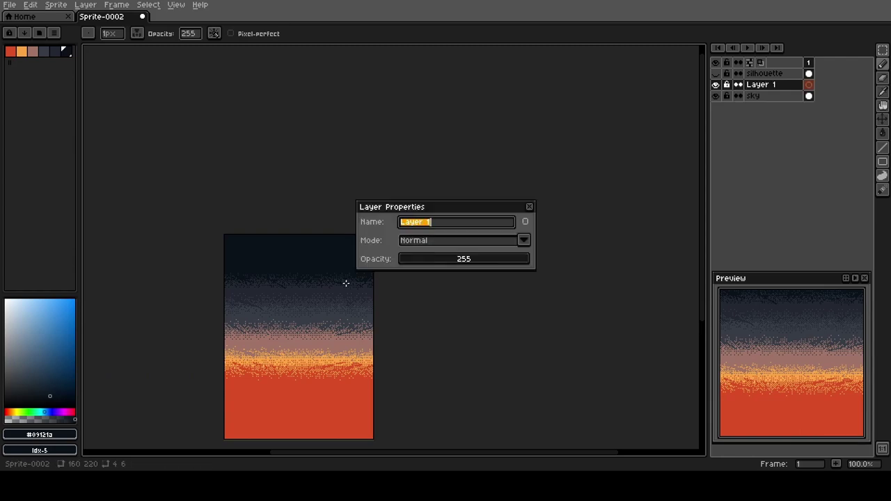
pyautogui.write('stars')
pyautogui.press('Return')
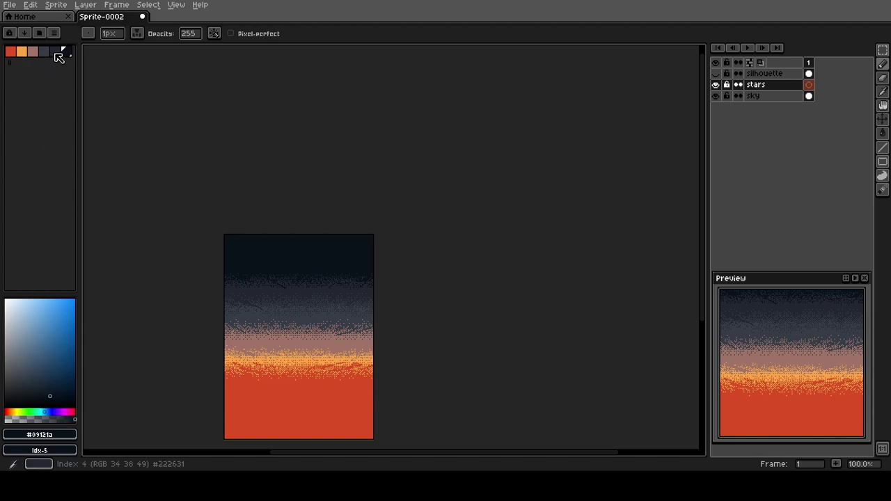
# Step: Spray faint dark slate star dots across the dark upper sky
pyautogui.click(59, 58)
pyautogui.scroll(1, 279, 227)
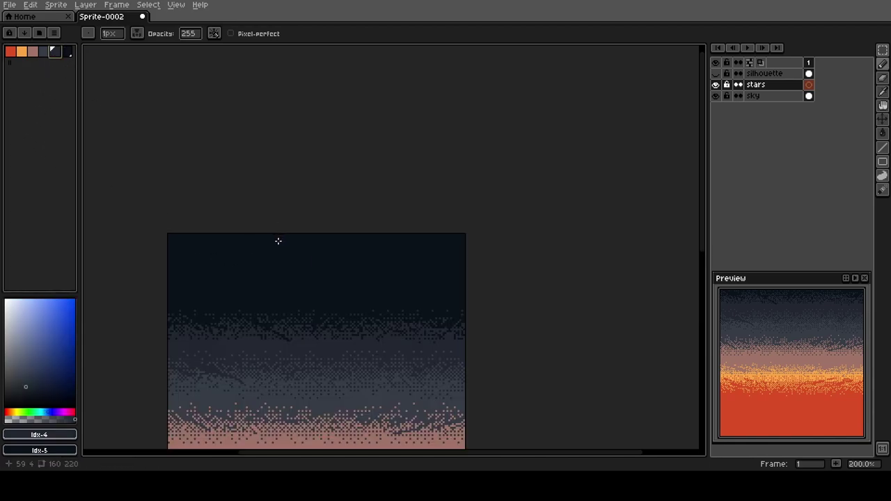
pyautogui.hotkey('shift', 'b')
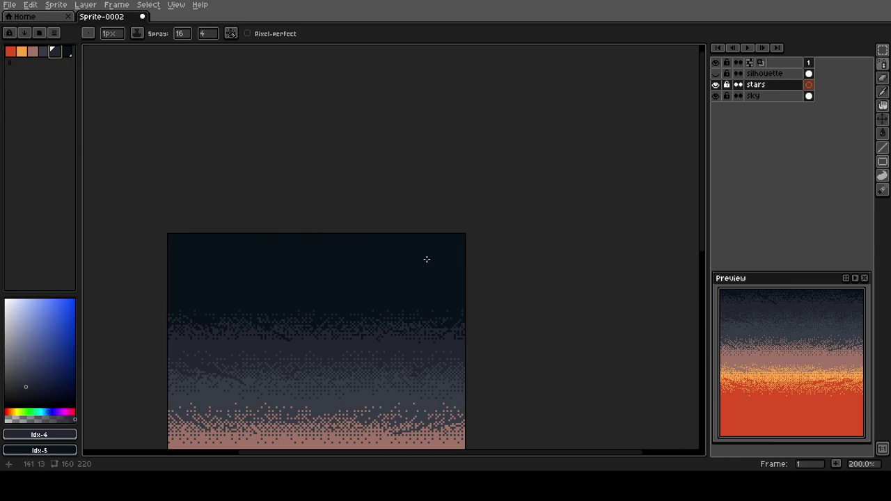
pyautogui.moveTo(426, 259); pyautogui.dragTo(287, 245)
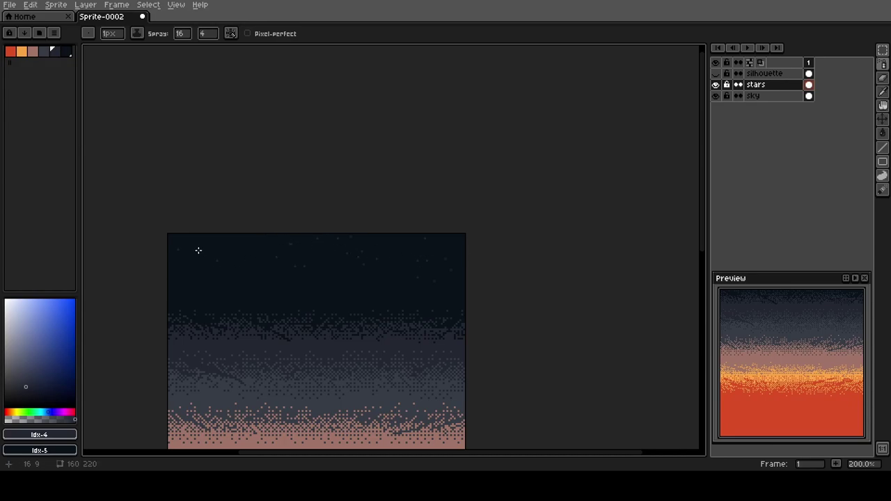
pyautogui.moveTo(240, 280)
pyautogui.mouseDown()
pyautogui.moveTo(257, 251)
pyautogui.moveTo(285, 283)
pyautogui.moveTo(366, 280)
pyautogui.mouseUp()
# Step: Add lighter and pale mauve star specks across the upper sky, undoing the extra dabs
pyautogui.click(43, 52)
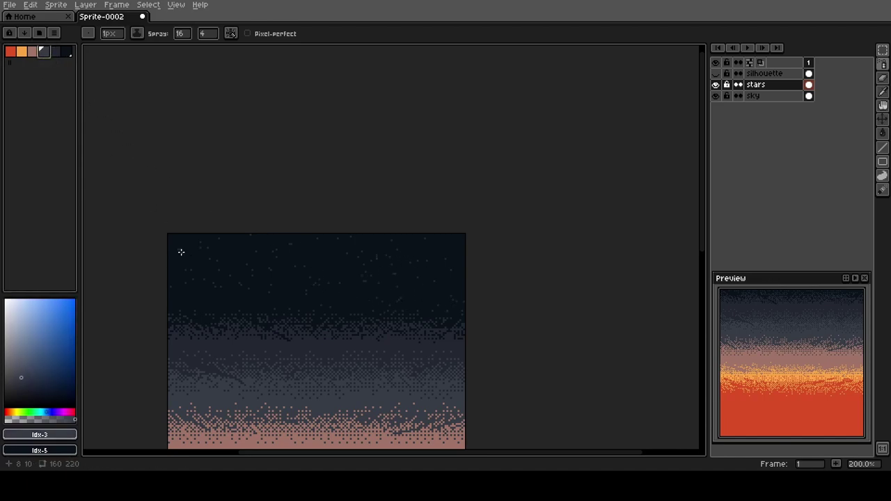
pyautogui.moveTo(176, 255)
pyautogui.mouseDown()
pyautogui.moveTo(241, 253)
pyautogui.moveTo(219, 276)
pyautogui.moveTo(213, 314)
pyautogui.moveTo(286, 307)
pyautogui.mouseUp()
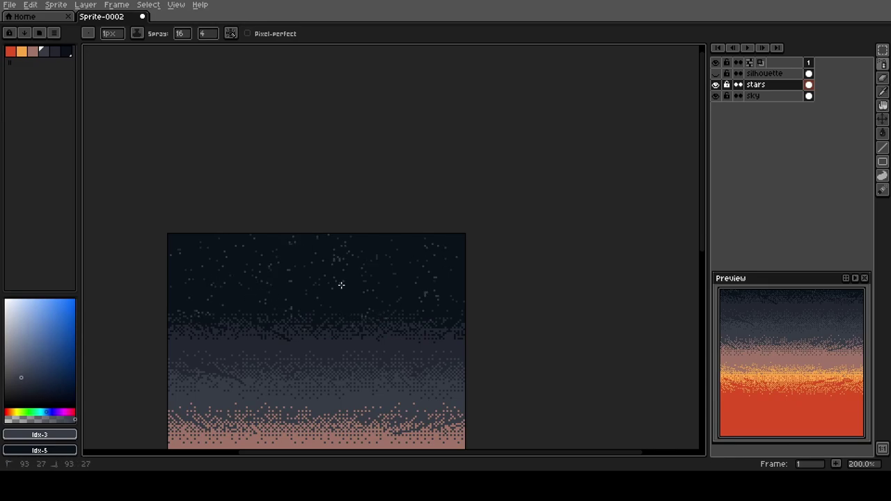
pyautogui.click(33, 51)
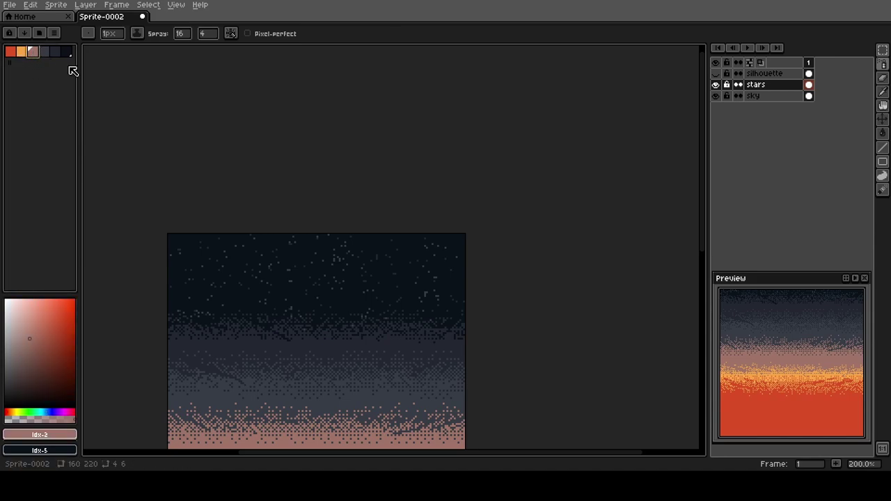
pyautogui.click(443, 259)
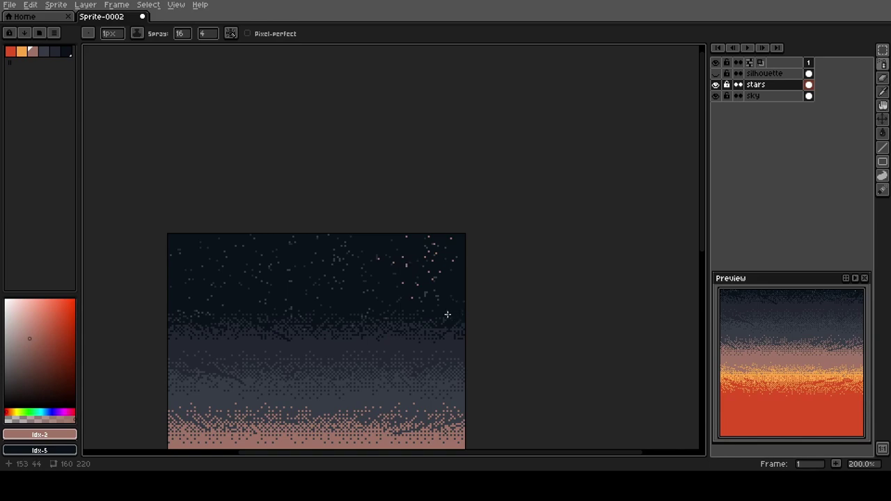
pyautogui.moveTo(773, 341); pyautogui.dragTo(738, 378)
pyautogui.click(234, 244)
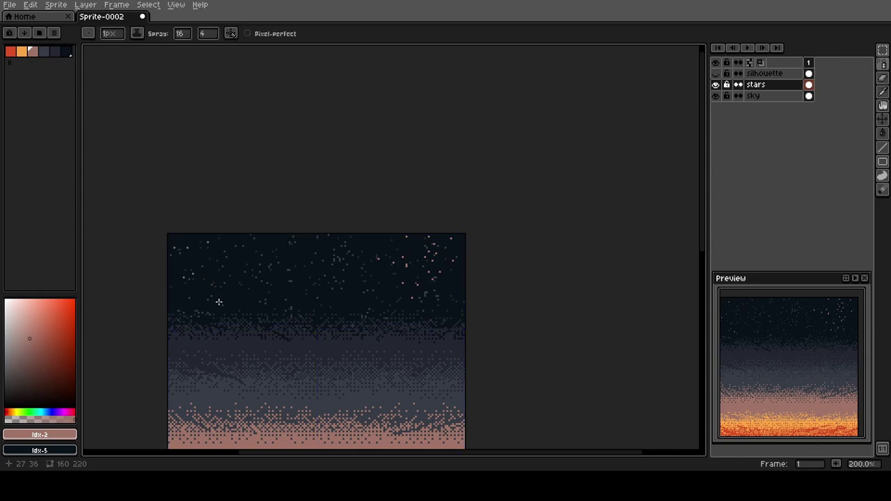
pyautogui.hotkey('ctrl', 'z')
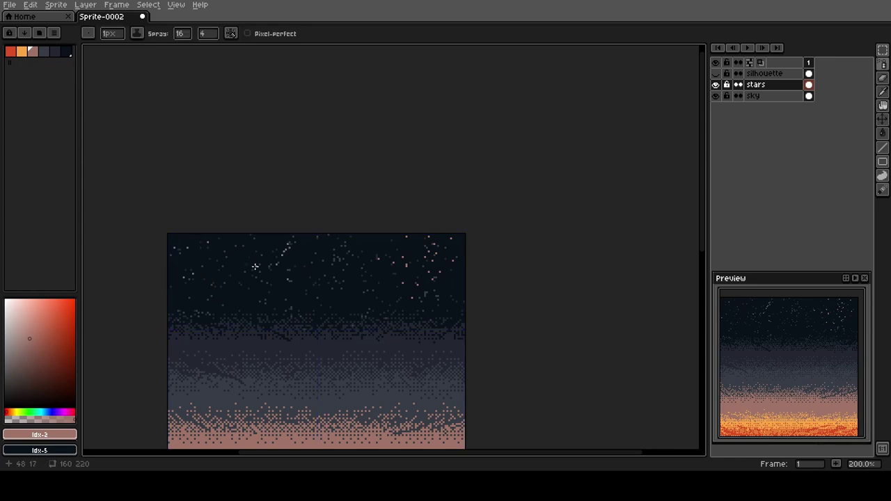